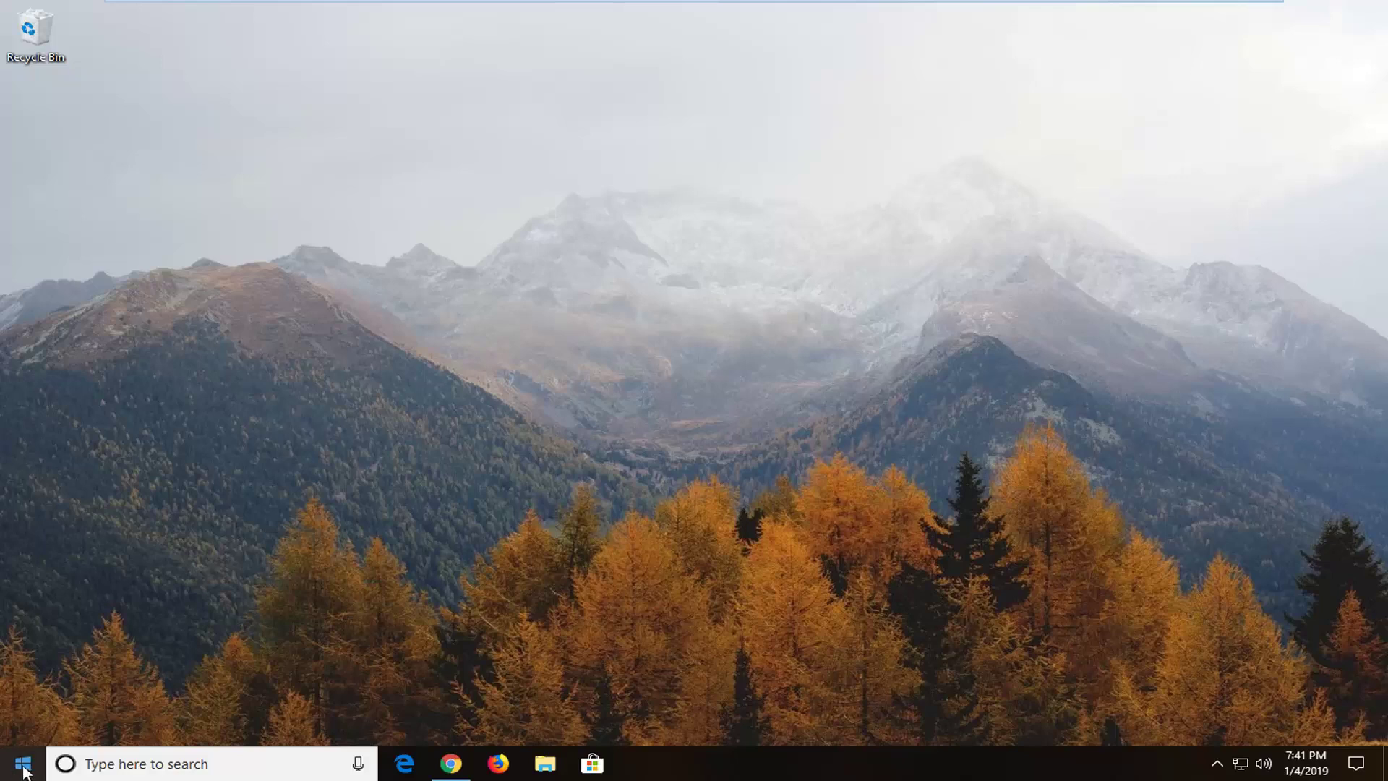
# Search Start for regedit and run it as administrator
pyautogui.click(19, 771)
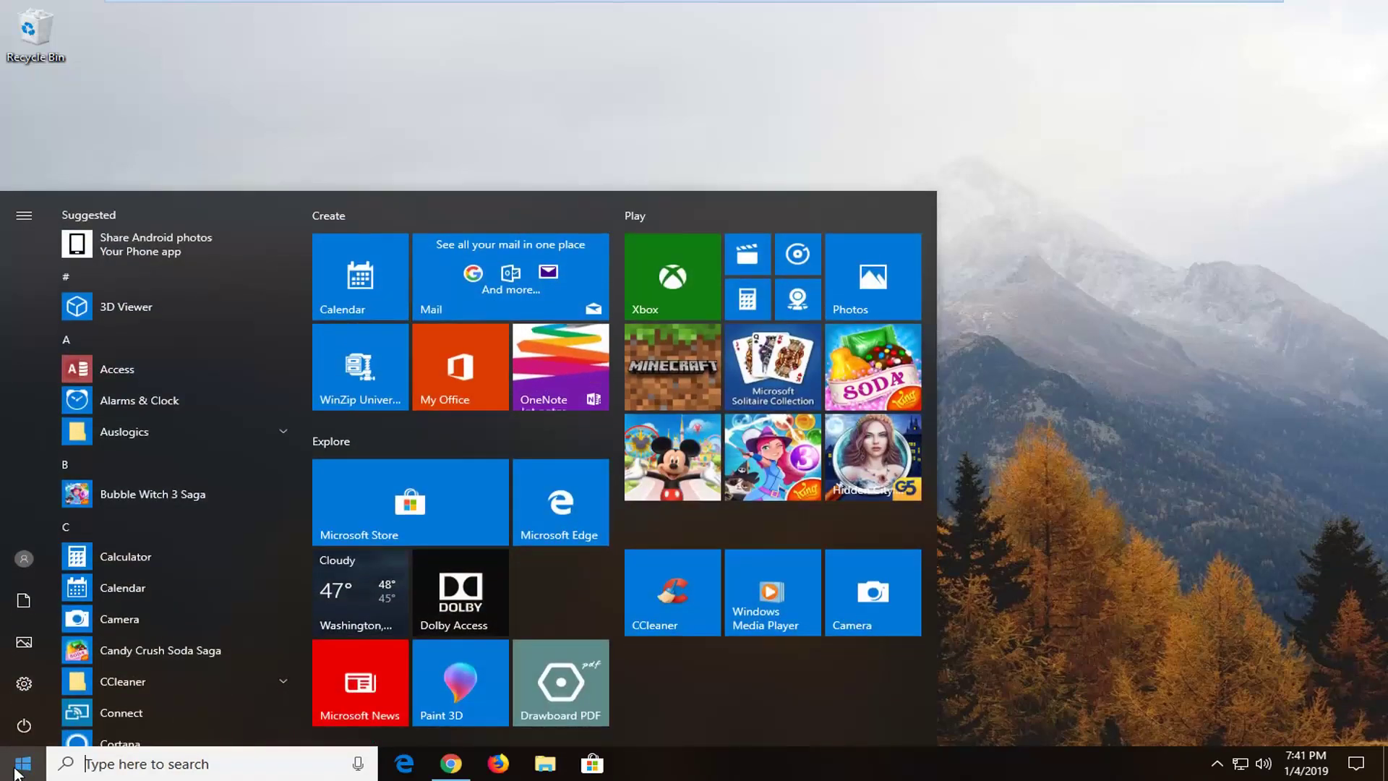
pyautogui.write('regedit')
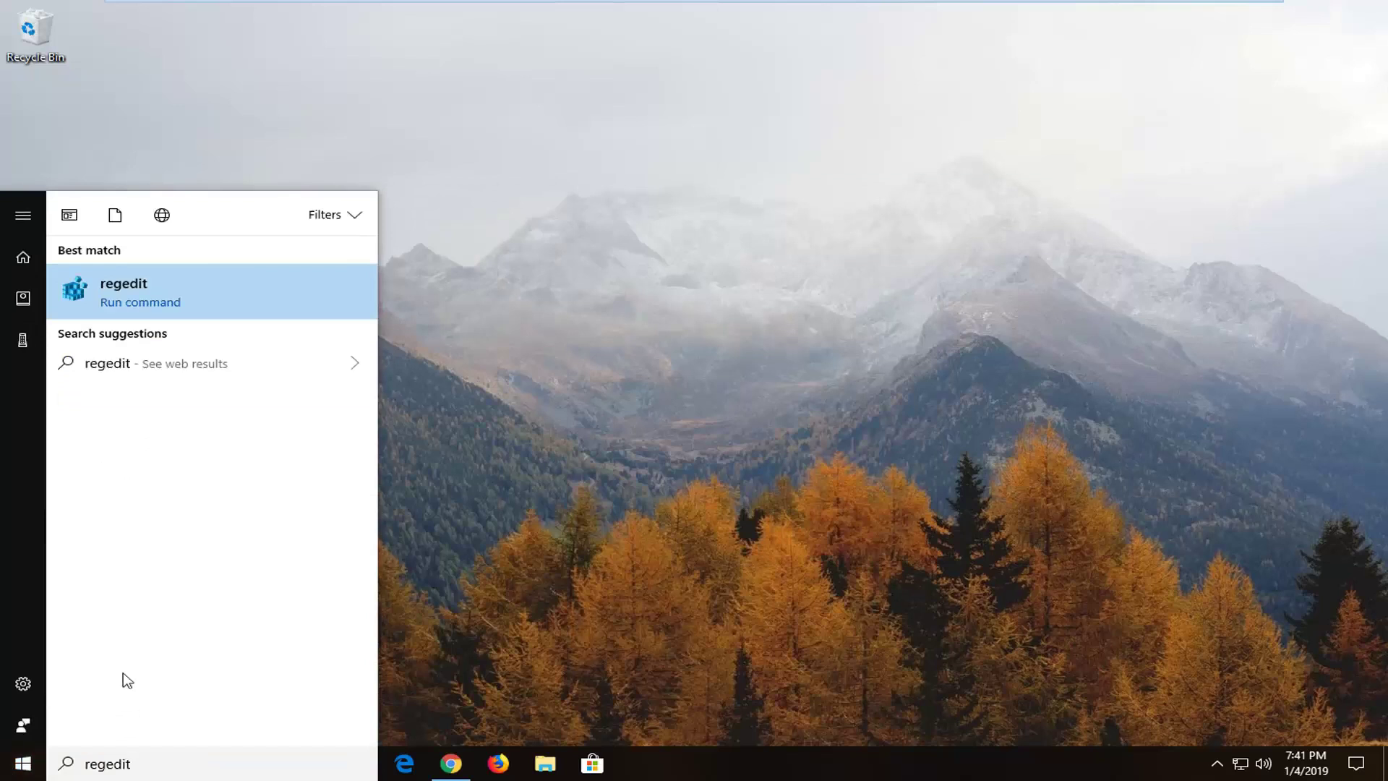
pyautogui.rightClick(132, 289)
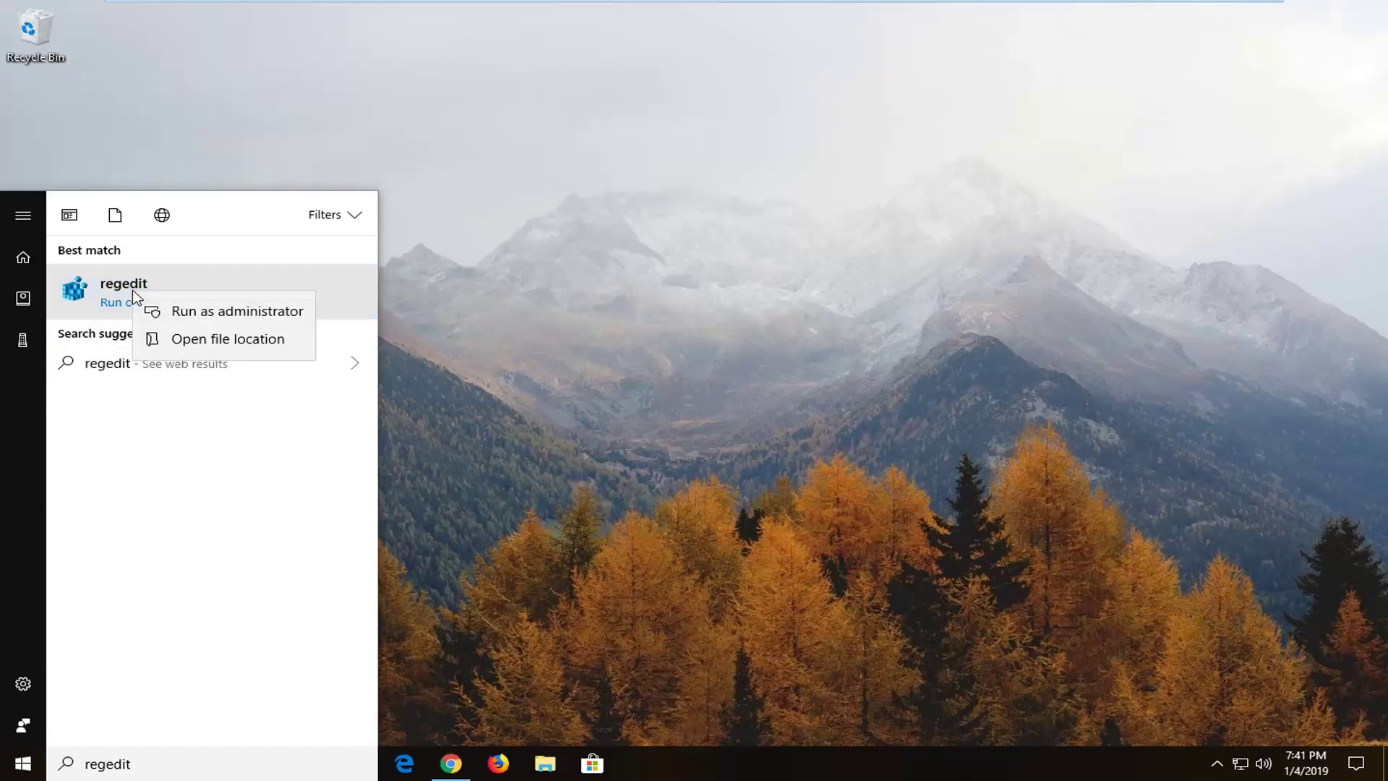
pyautogui.click(162, 311)
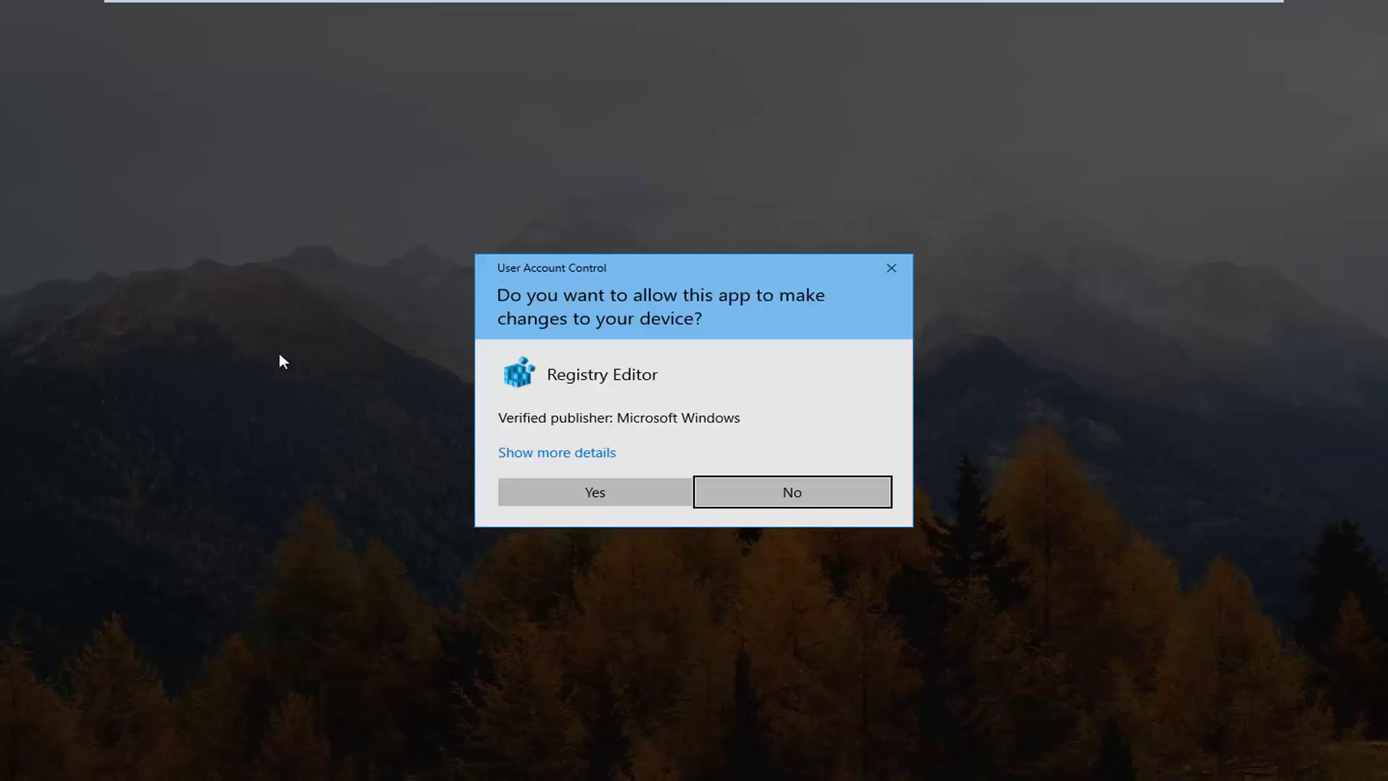
# Approve the UAC prompt, then collapse Policies, HKEY_LOCAL_MACHINE and Computer in the key tree
pyautogui.click(607, 481)
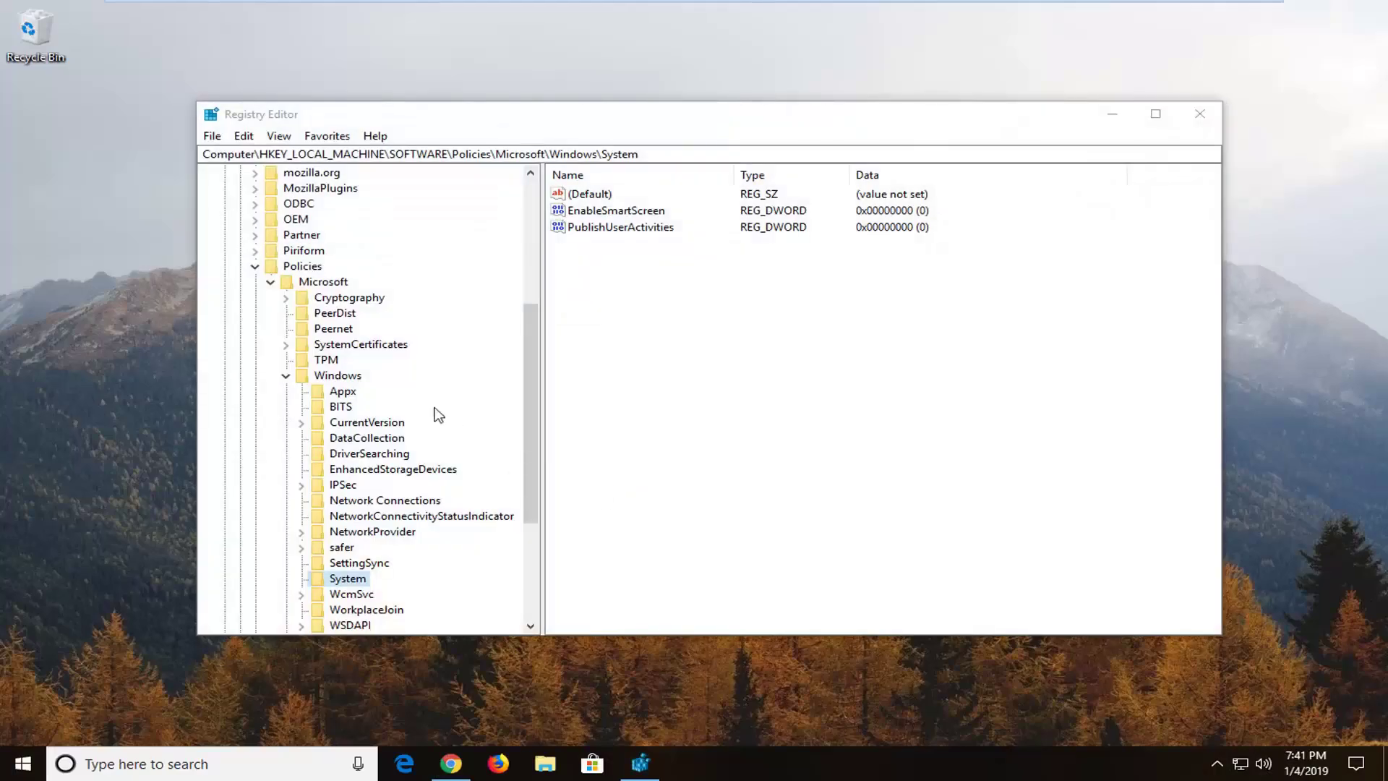
pyautogui.click(257, 267)
pyautogui.click(224, 219)
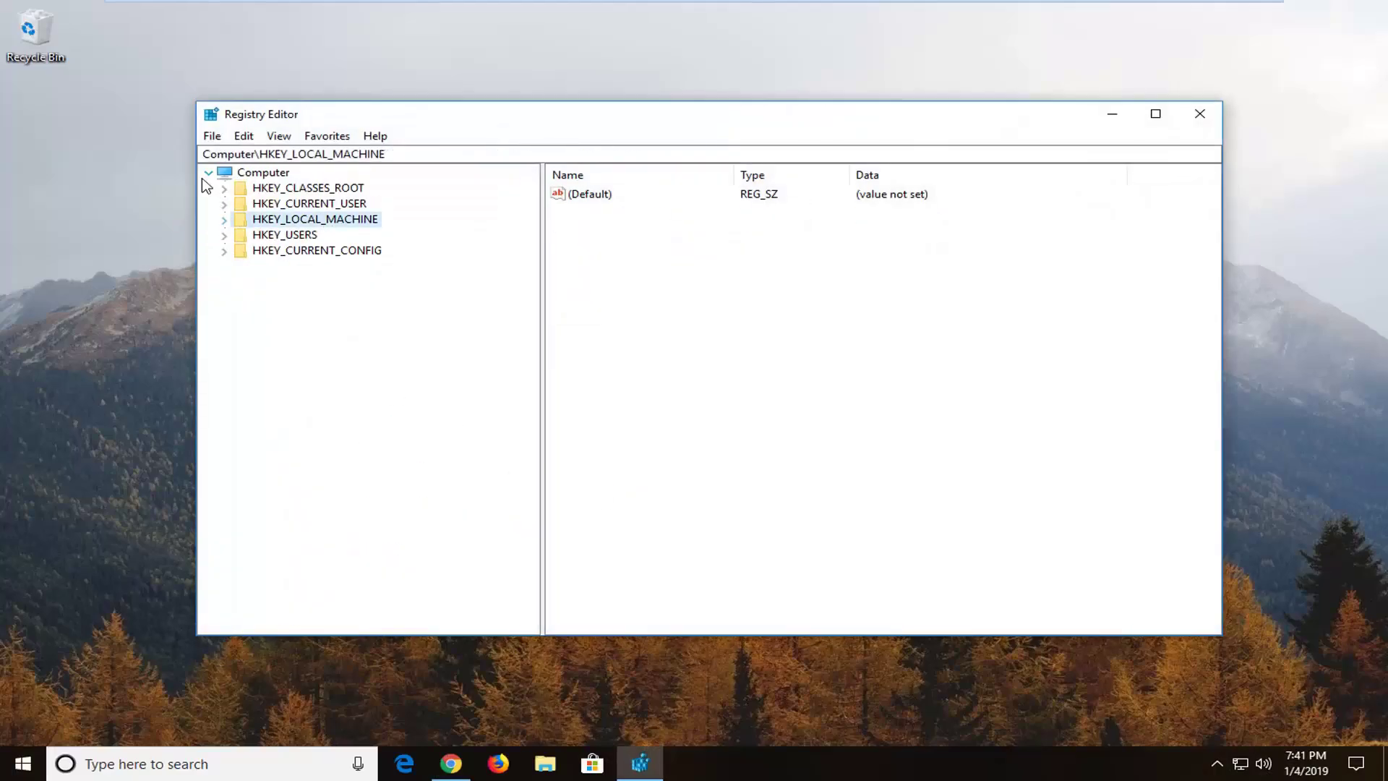
pyautogui.click(208, 172)
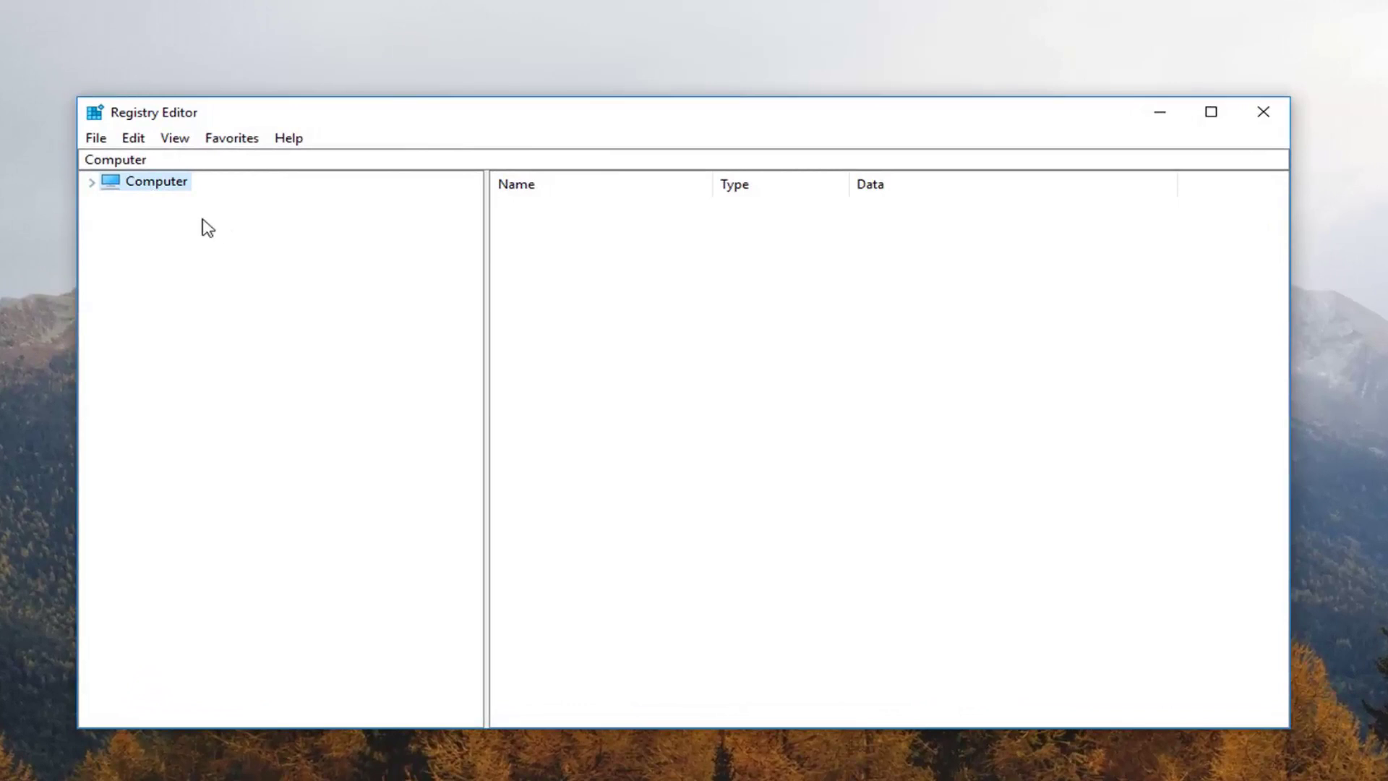
pyautogui.click(96, 139)
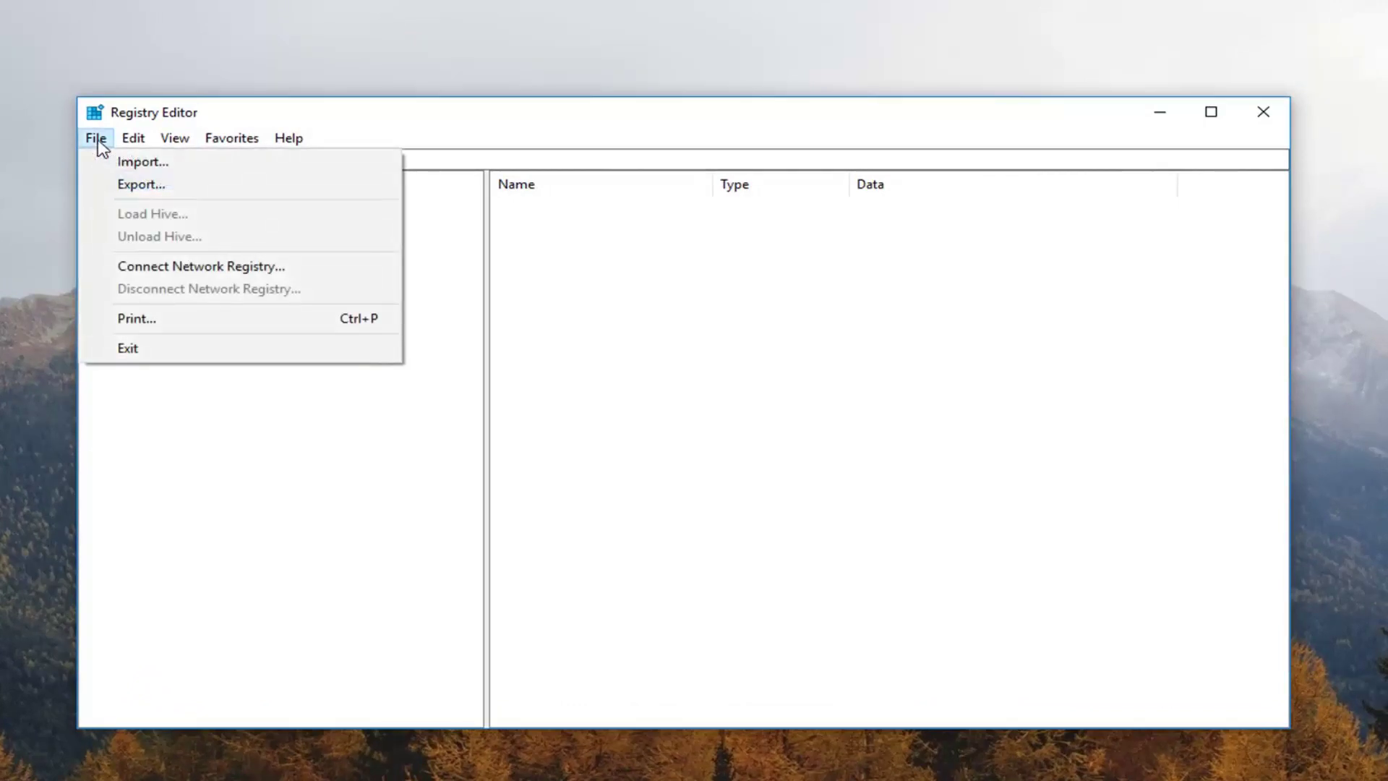
pyautogui.click(133, 185)
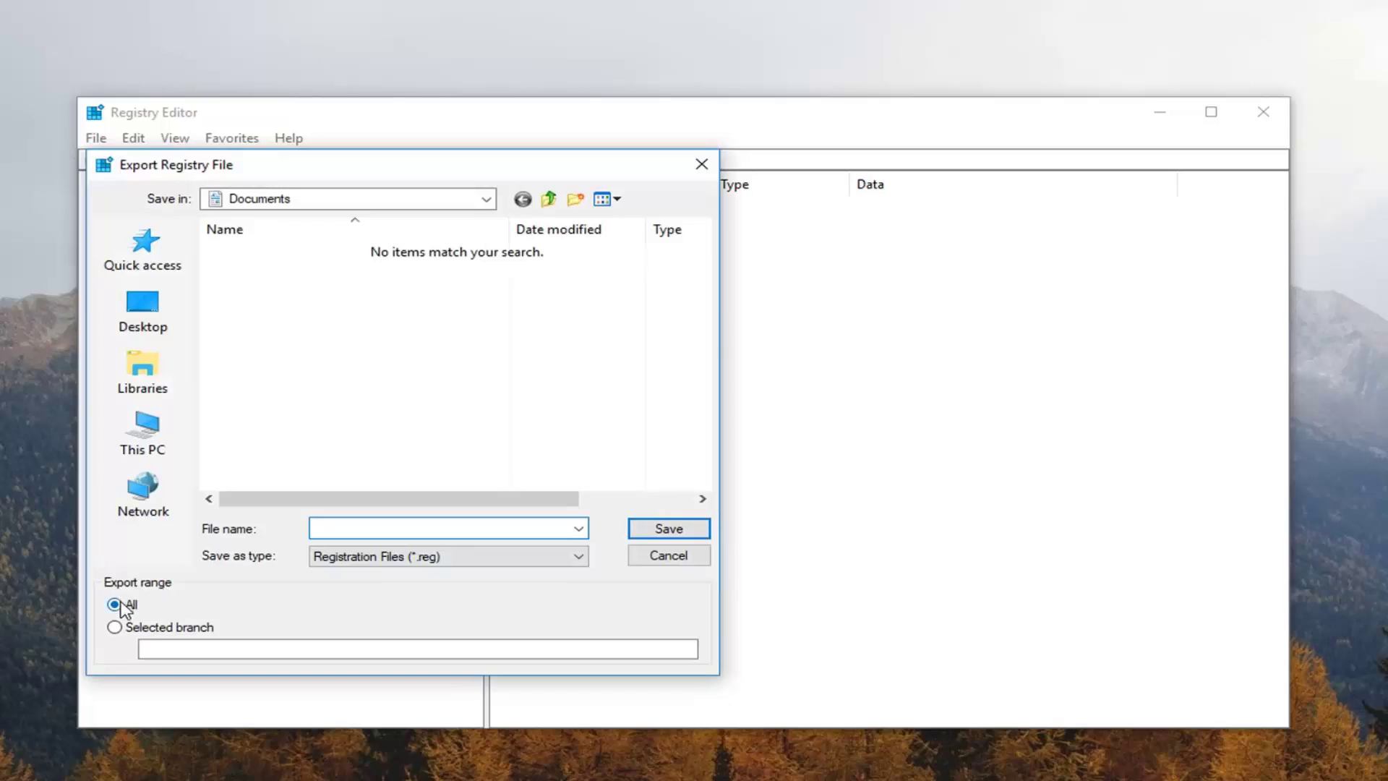
pyautogui.click(139, 306)
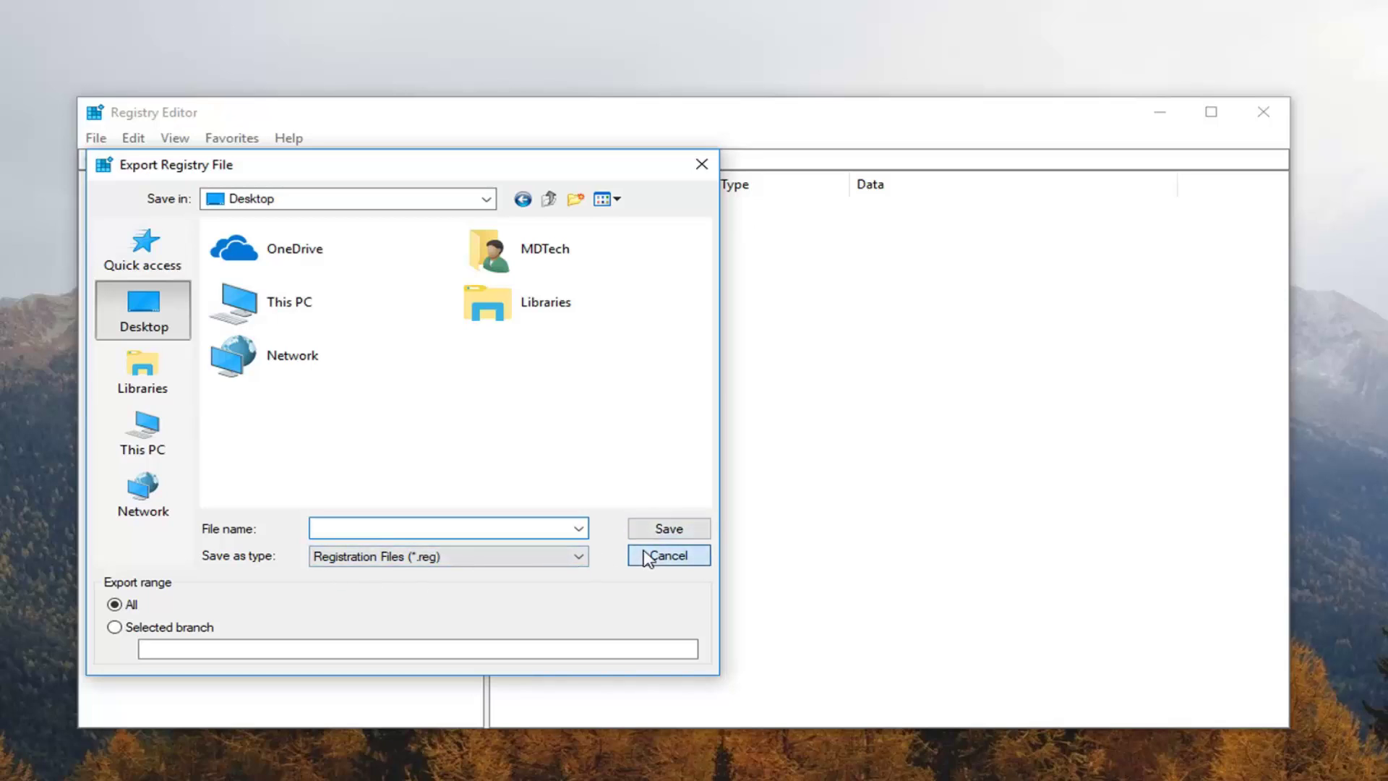
pyautogui.click(665, 555)
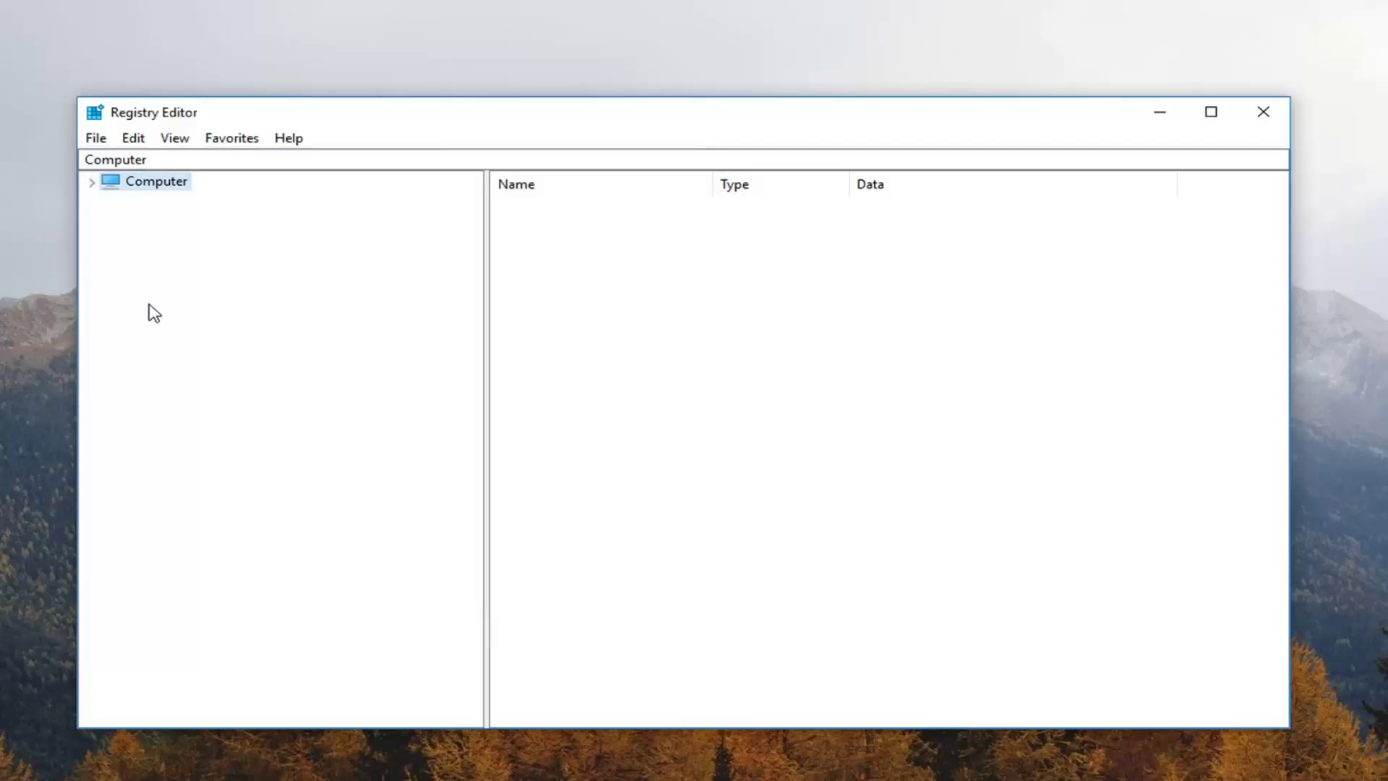
pyautogui.click(101, 142)
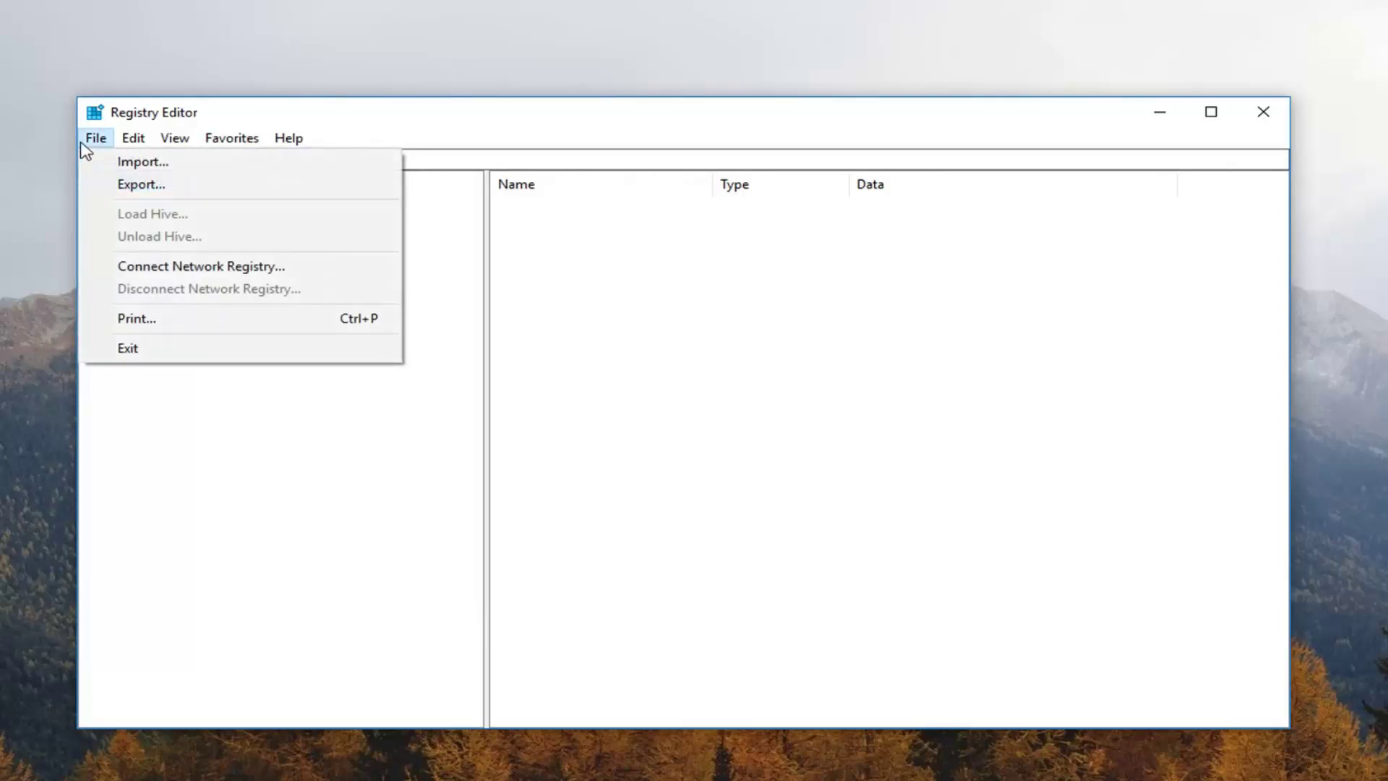
pyautogui.click(134, 162)
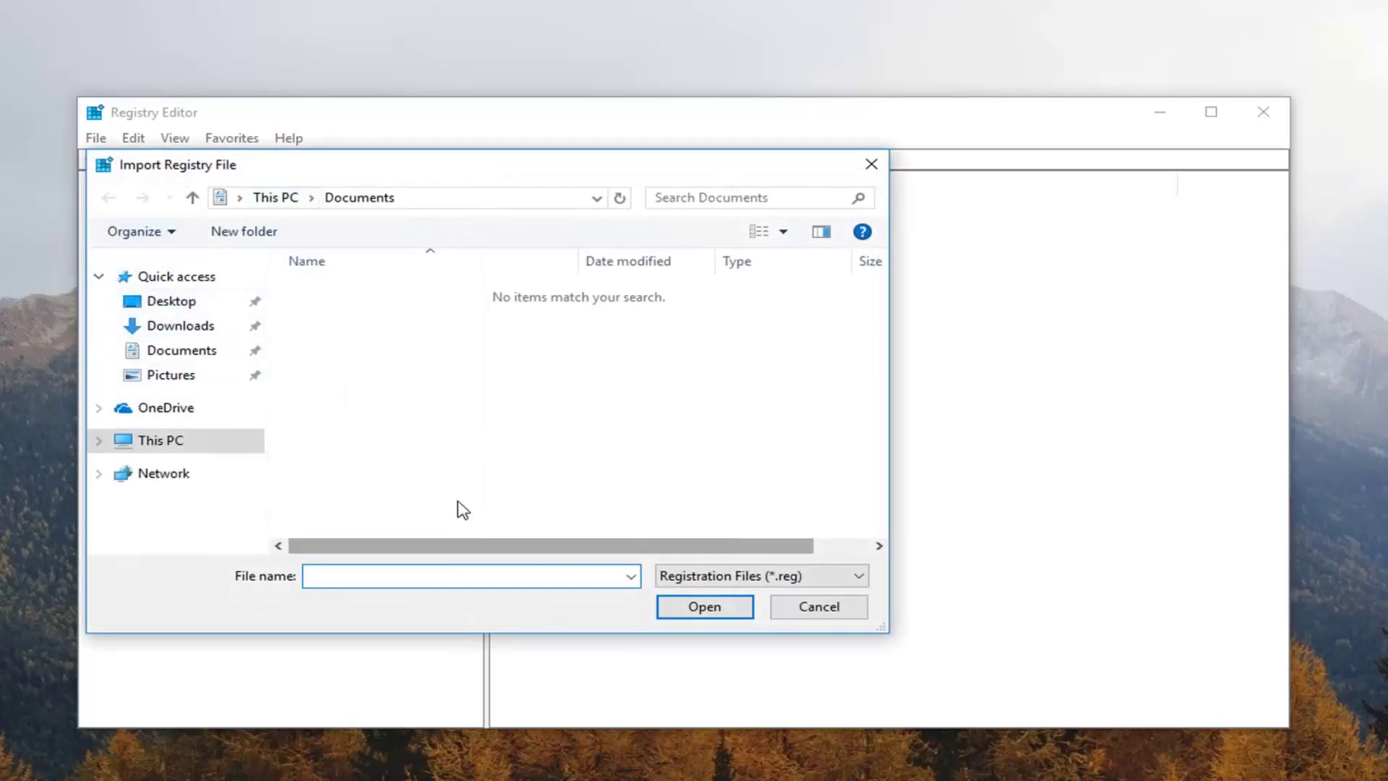
pyautogui.click(814, 605)
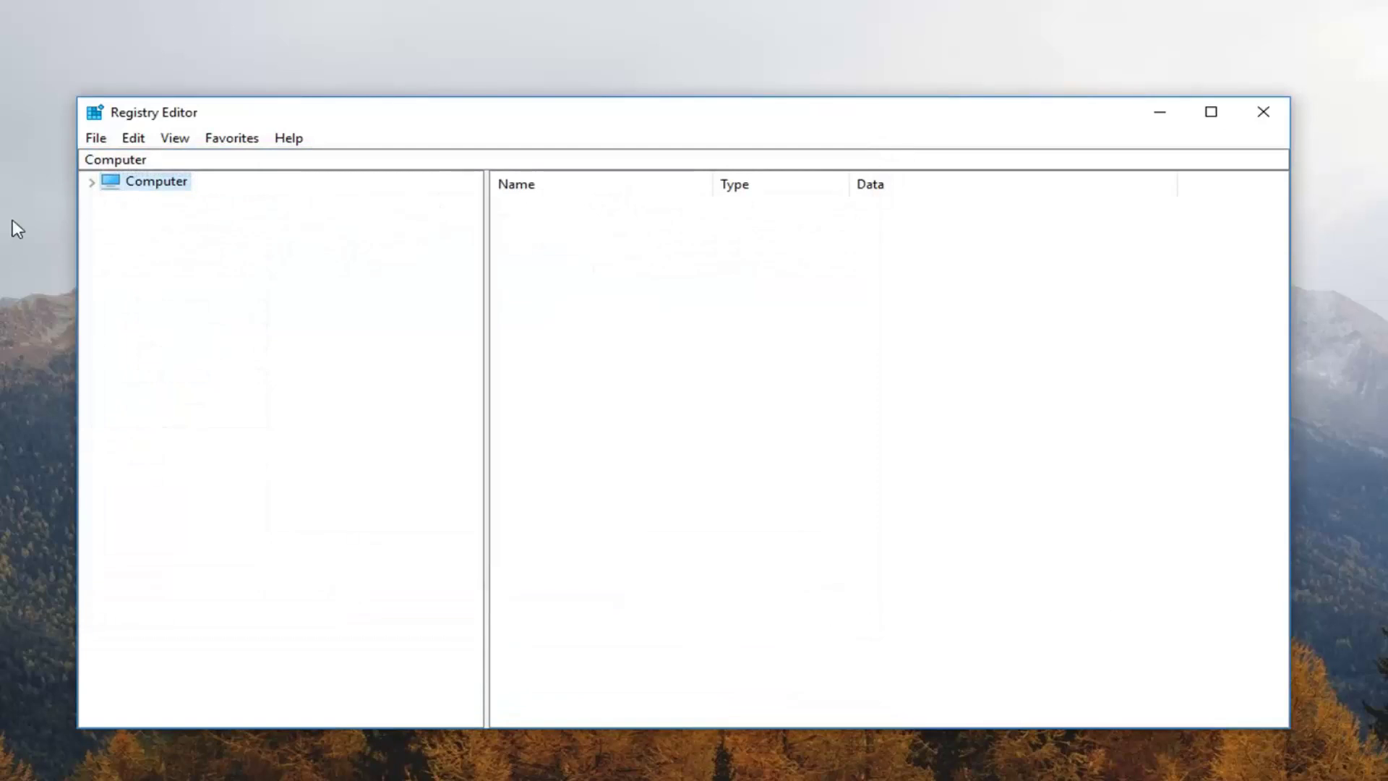
# Expand Computer, HKEY_CURRENT_USER, SOFTWARE and Classes in the key tree
pyautogui.click(91, 182)
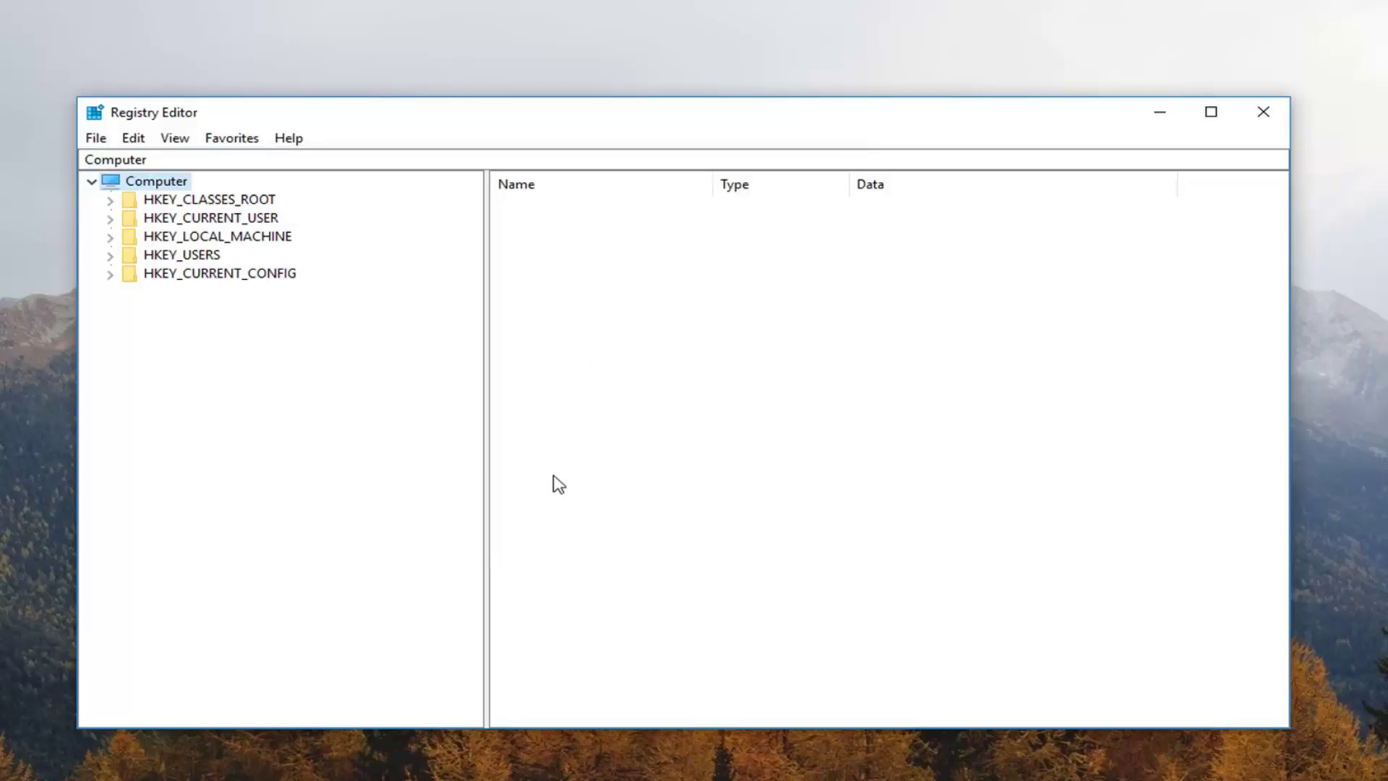
pyautogui.click(234, 219)
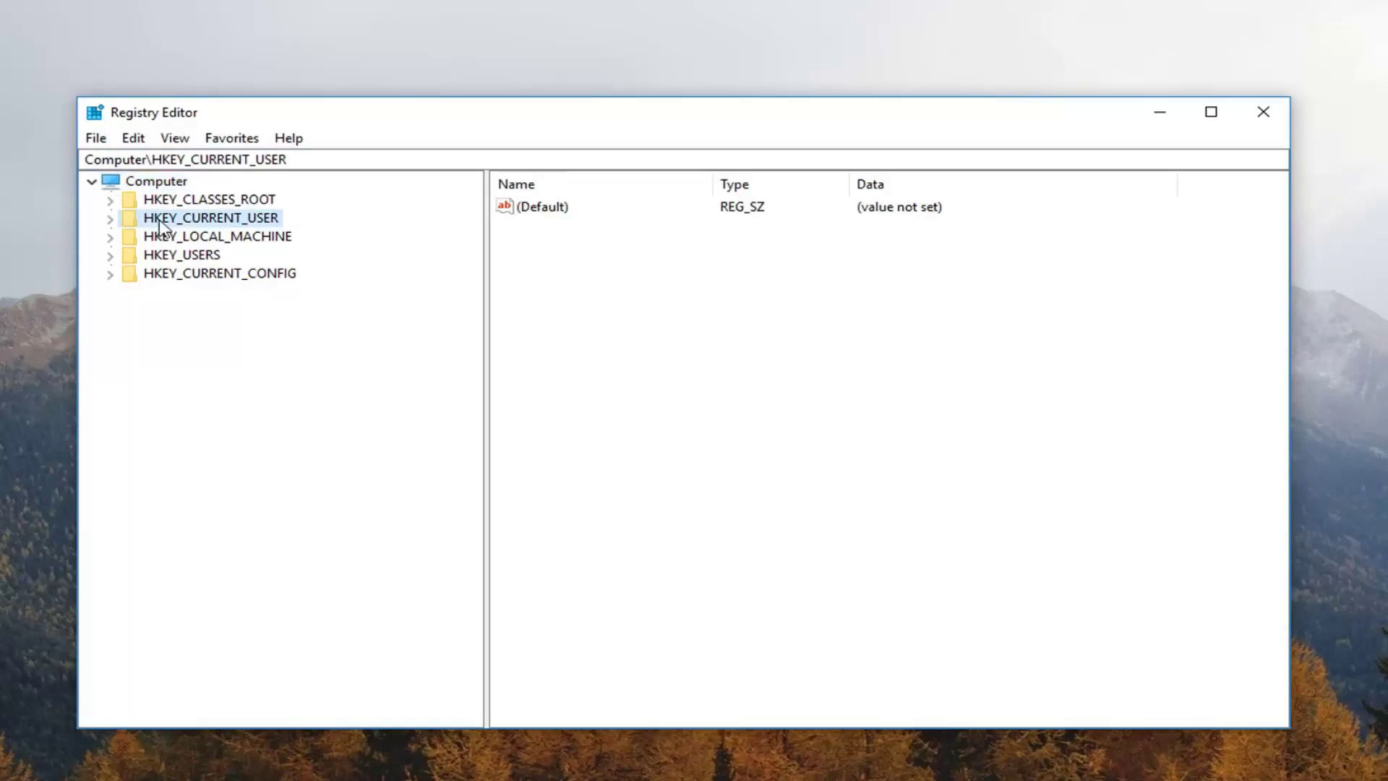
pyautogui.click(110, 219)
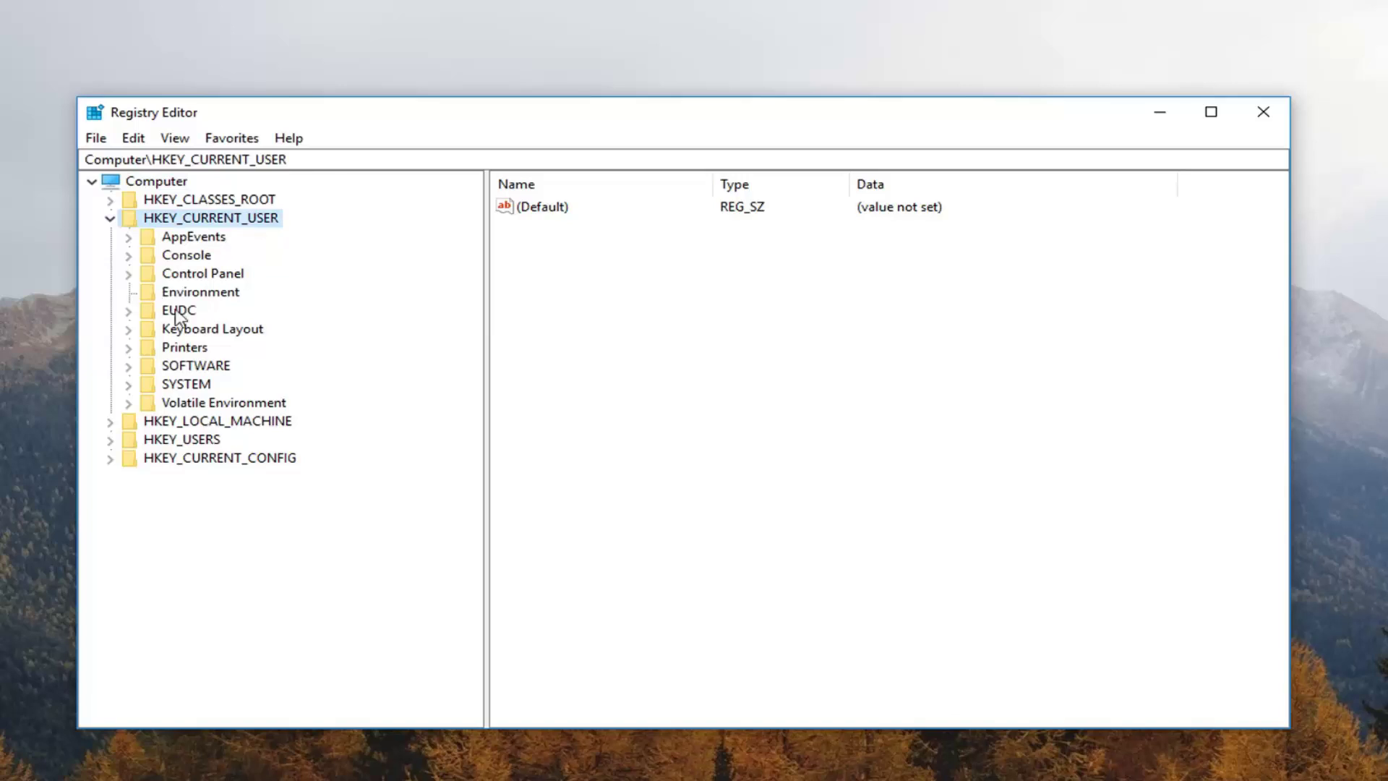
pyautogui.click(177, 367)
pyautogui.click(128, 366)
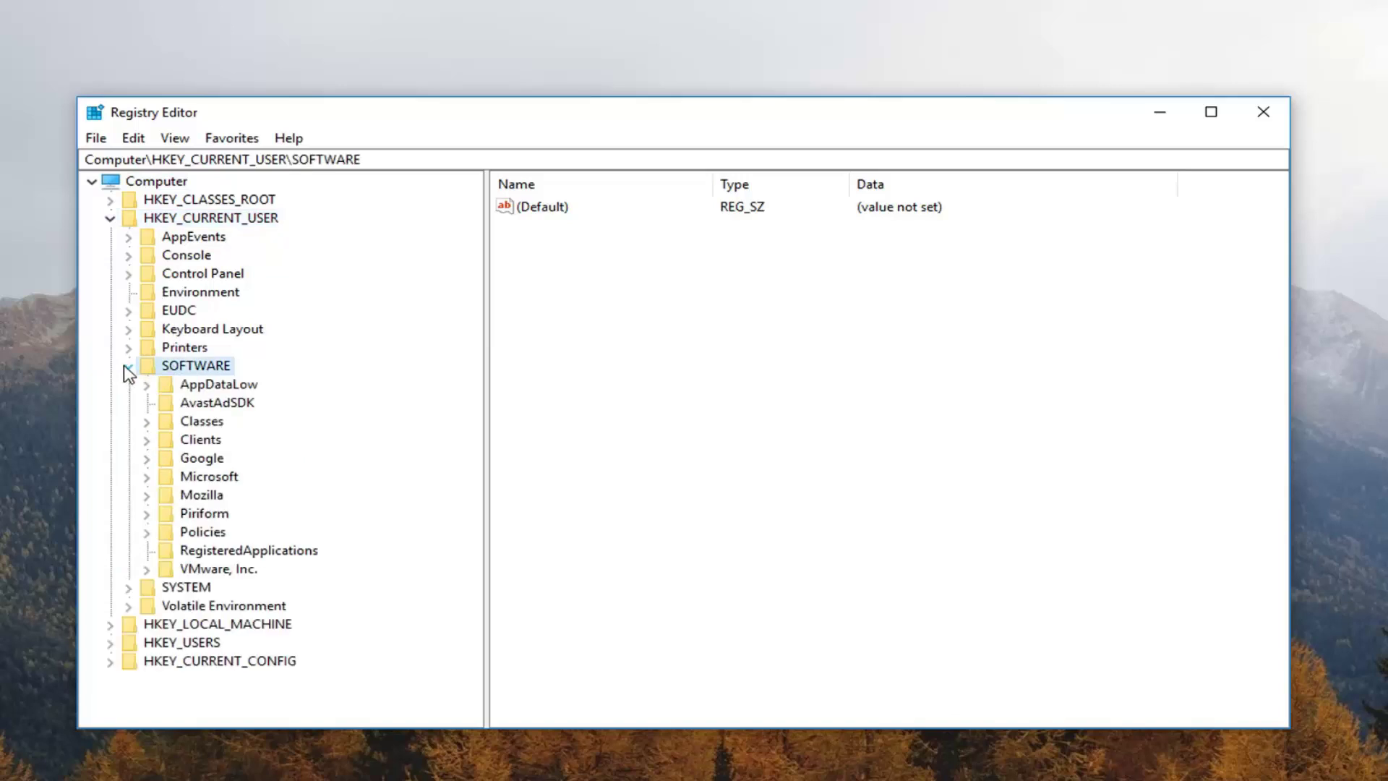
pyautogui.click(148, 421)
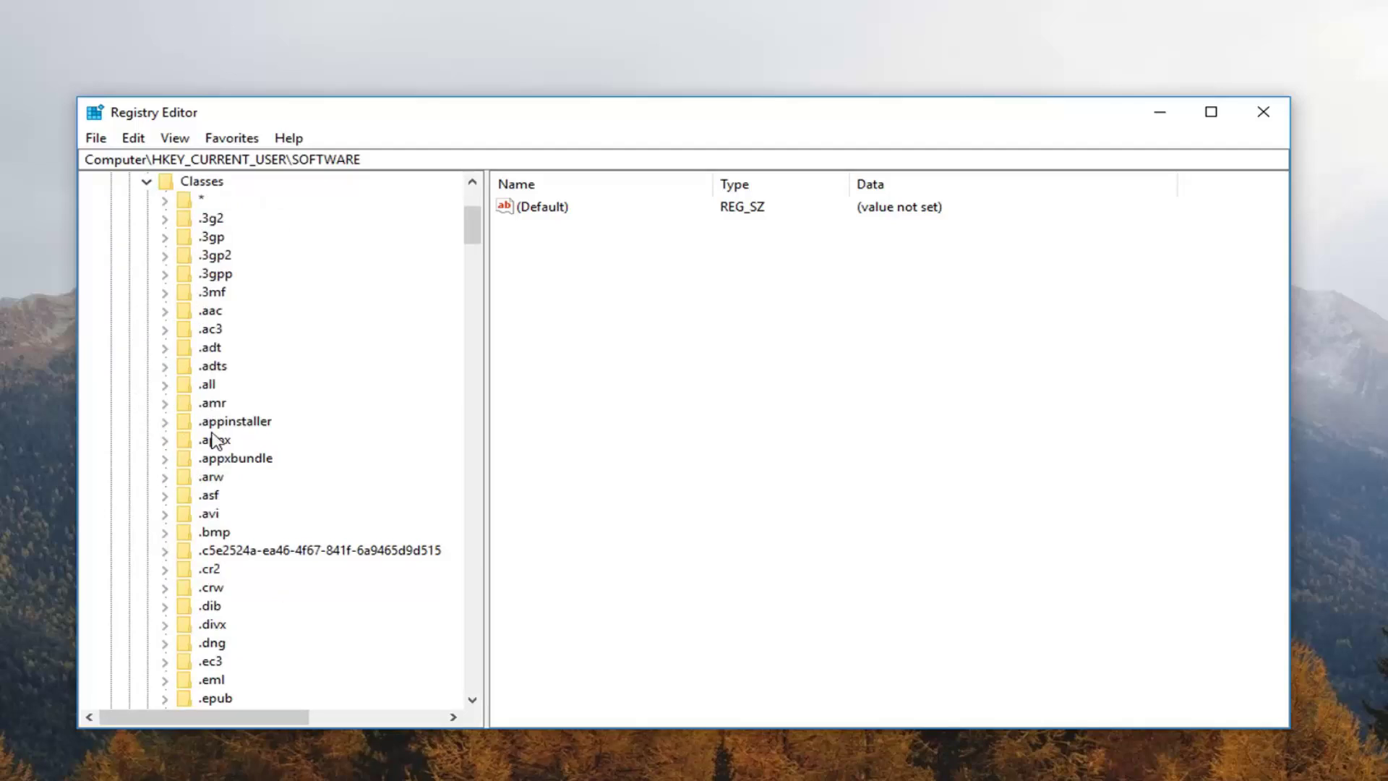
# Expand Local Settings, its Software key and the Microsoft key under Classes
pyautogui.scroll(-20, 213, 418)
pyautogui.scroll(-20, 219, 422)
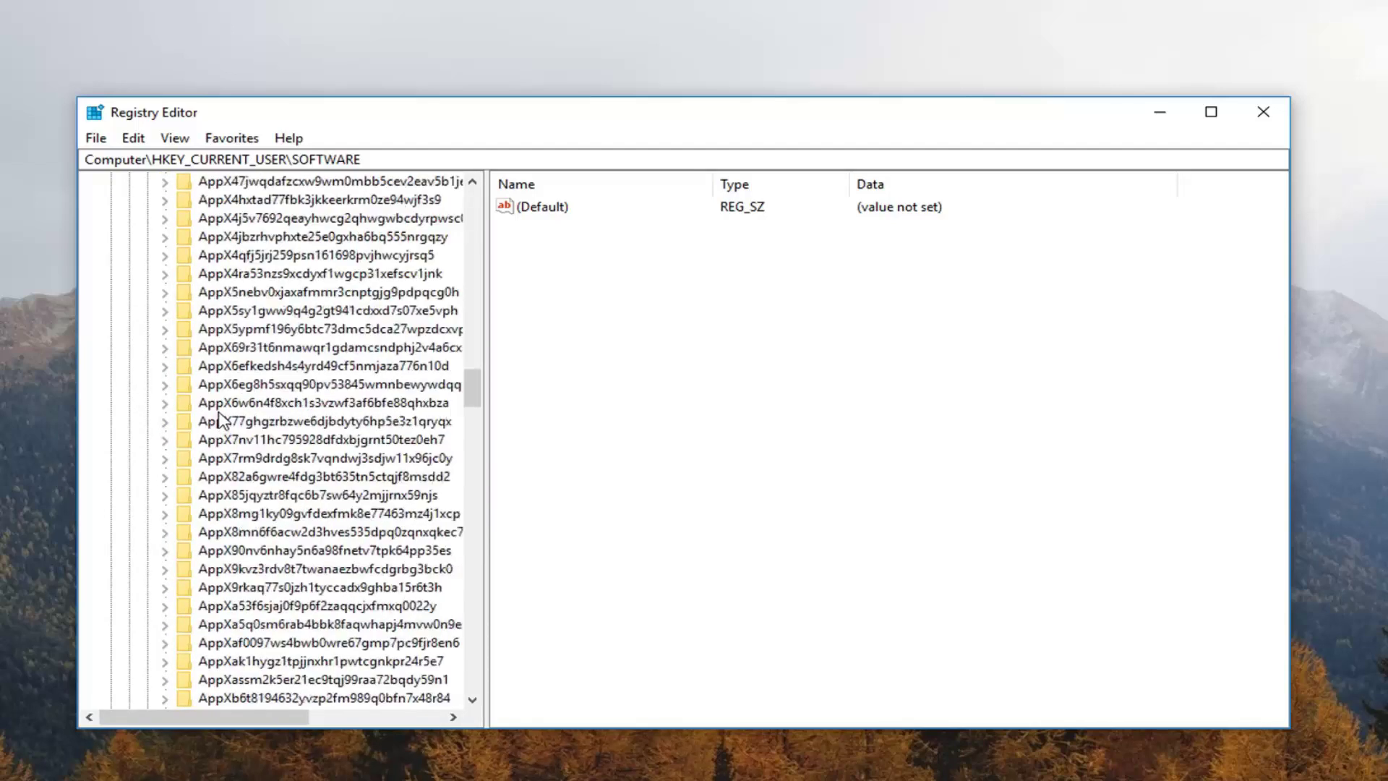
pyautogui.scroll(-20, 219, 421)
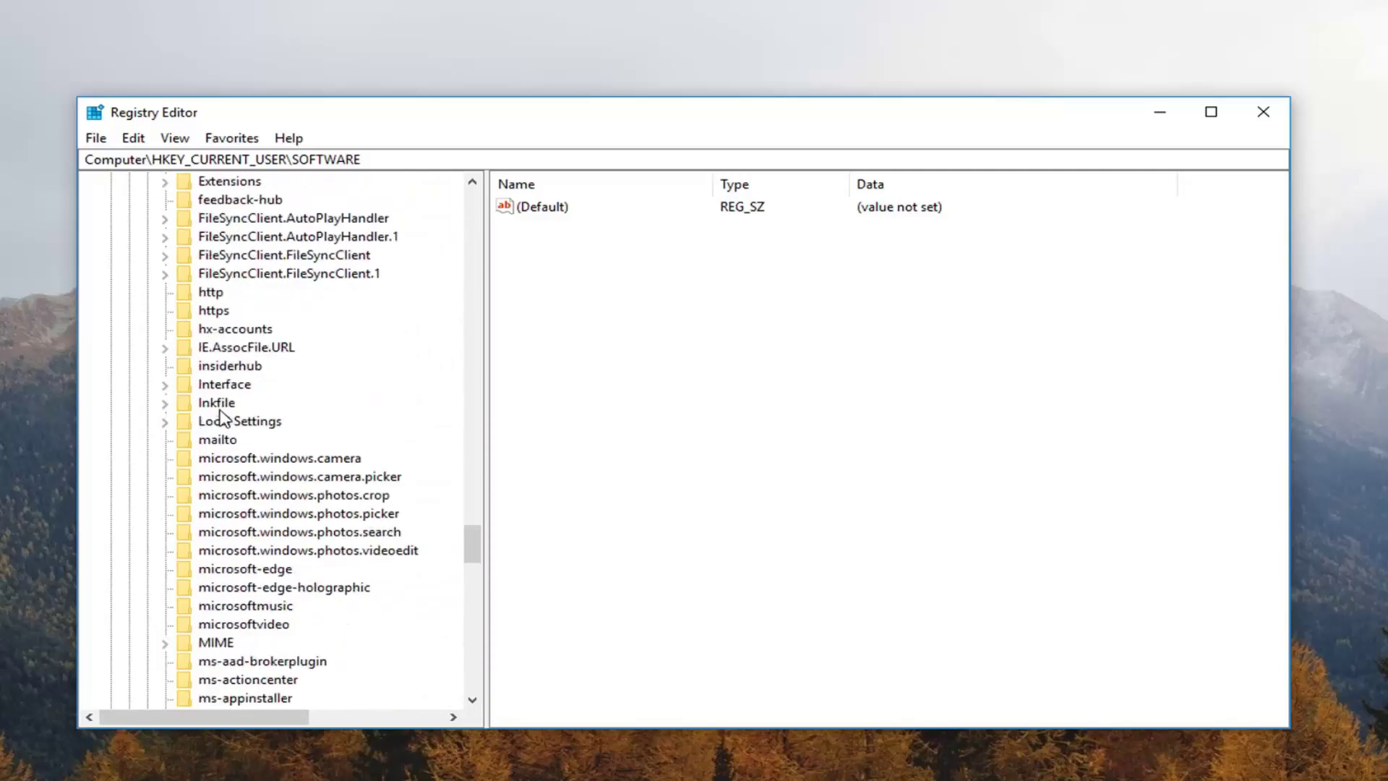
pyautogui.scroll(-3, 205, 420)
pyautogui.scroll(20, 206, 422)
pyautogui.scroll(6, 206, 423)
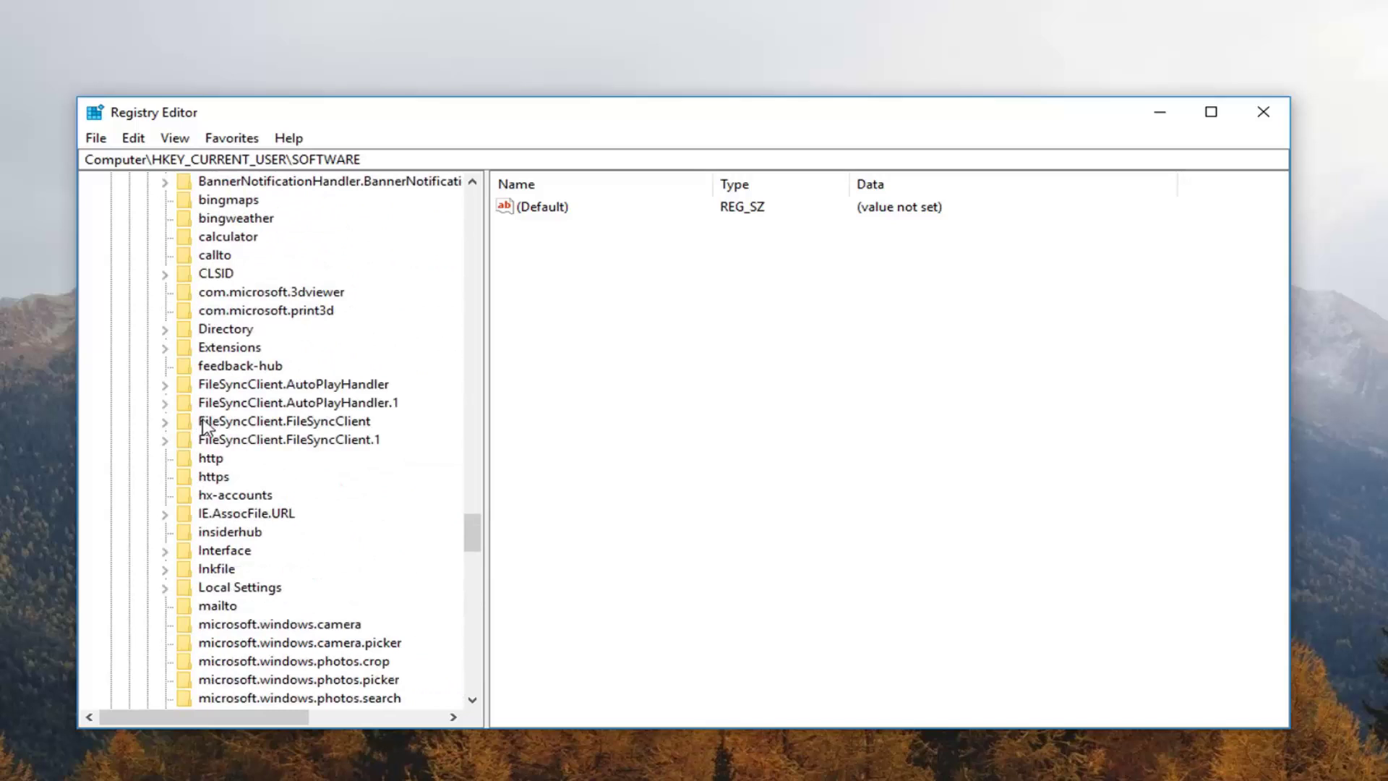
pyautogui.click(202, 588)
pyautogui.click(166, 589)
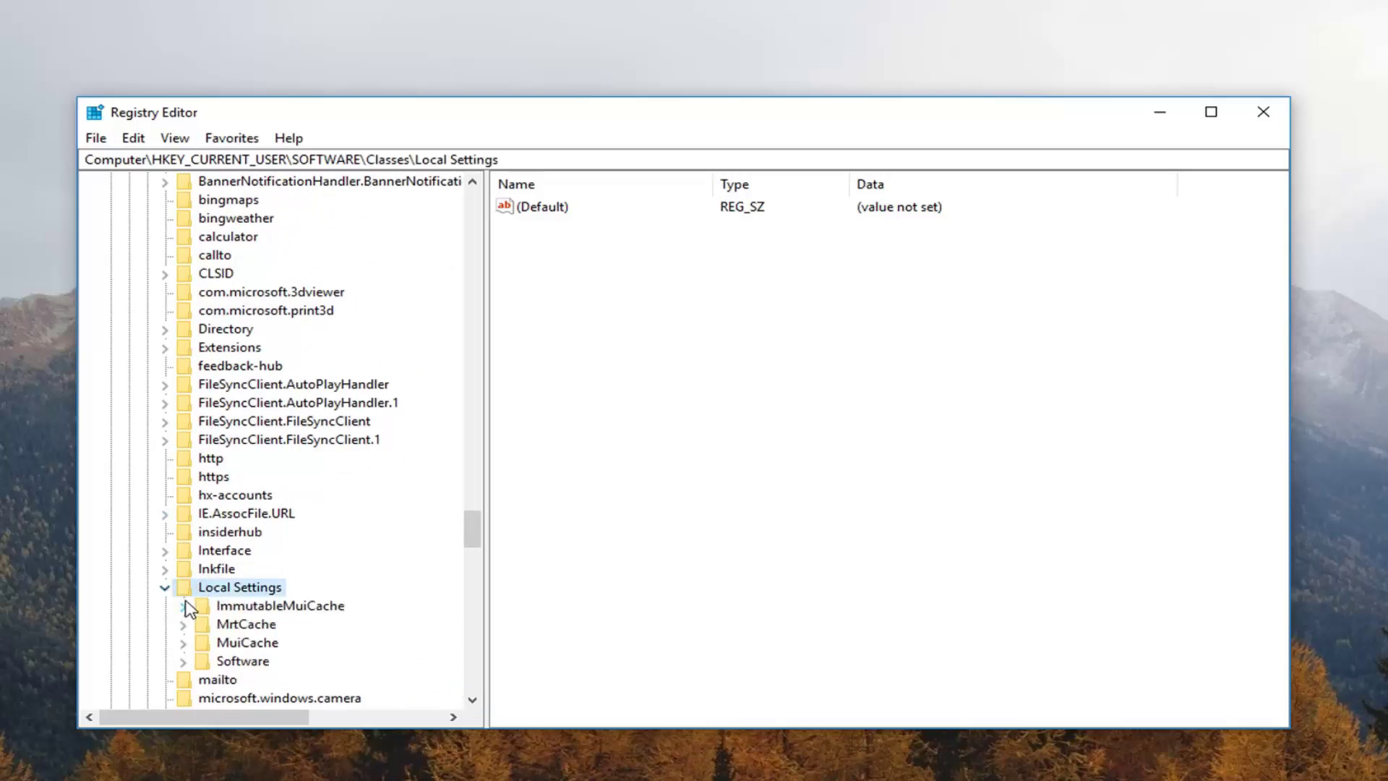
pyautogui.click(189, 660)
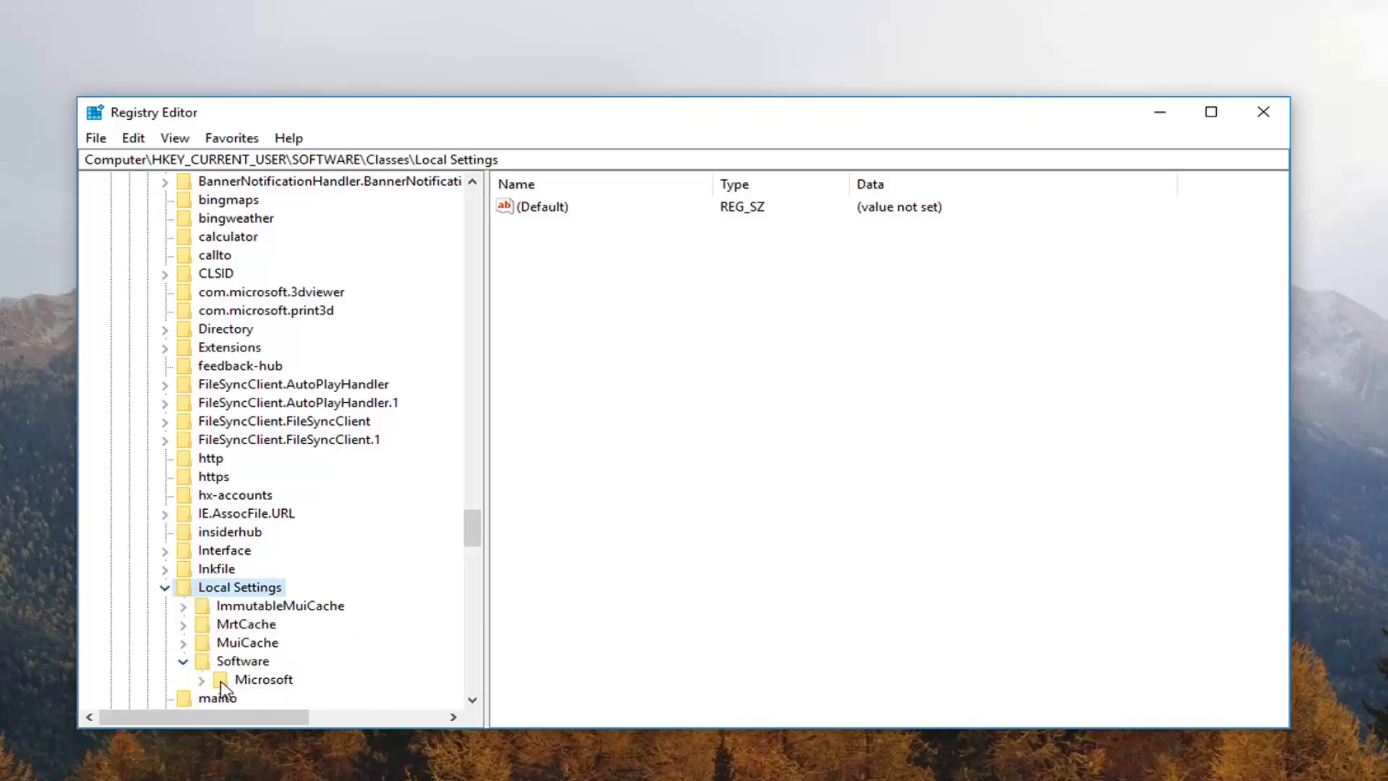
pyautogui.click(220, 681)
pyautogui.doubleClick(217, 681)
# Expand Windows, CurrentVersion, AppContainer and Storage under Microsoft
pyautogui.scroll(-5, 210, 614)
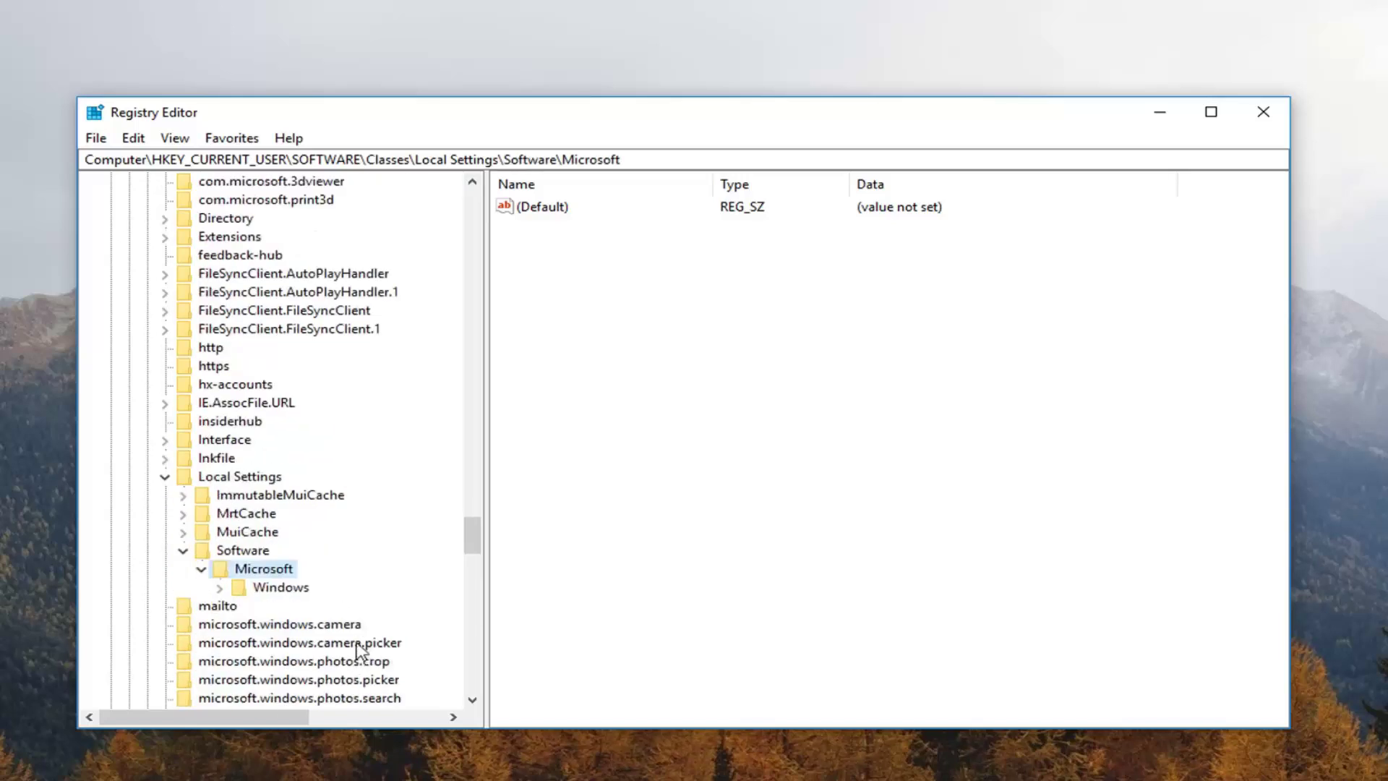
pyautogui.click(220, 422)
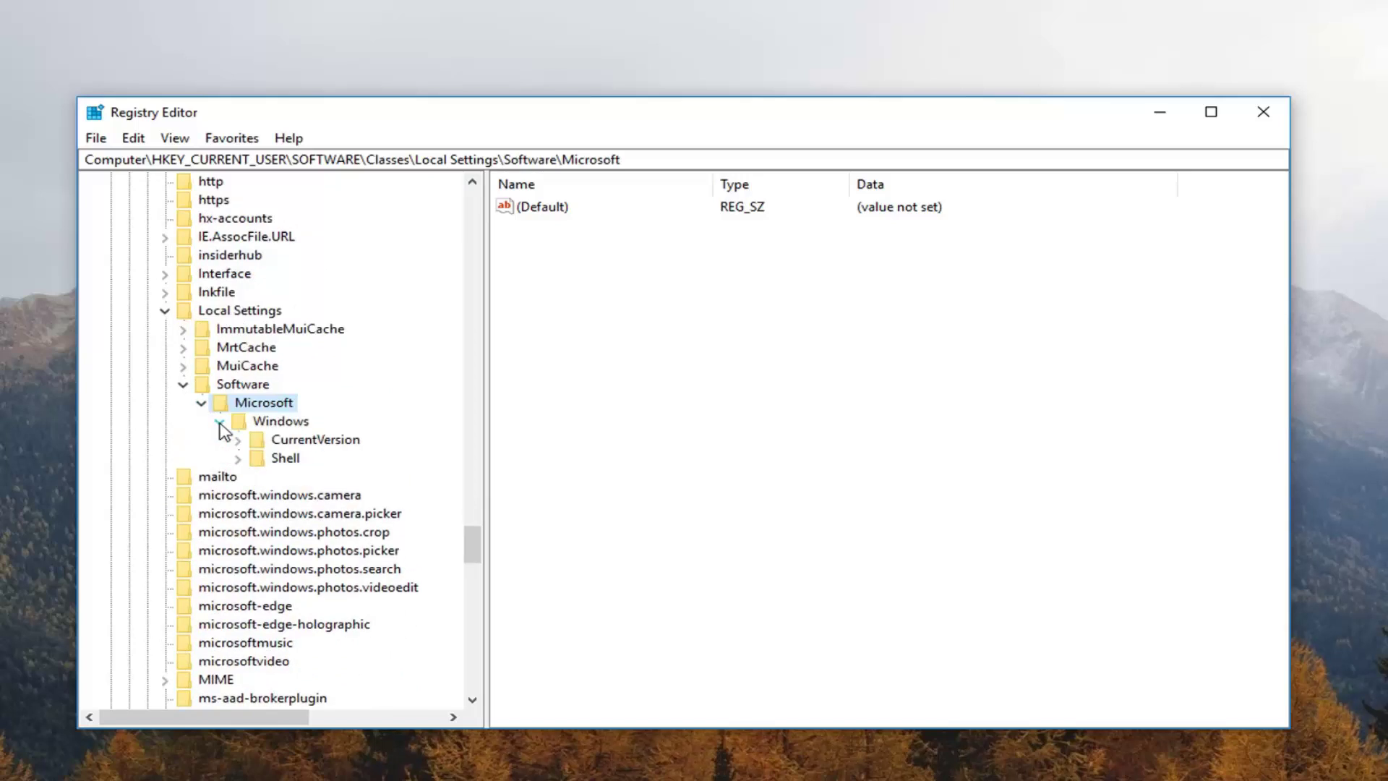
pyautogui.click(237, 440)
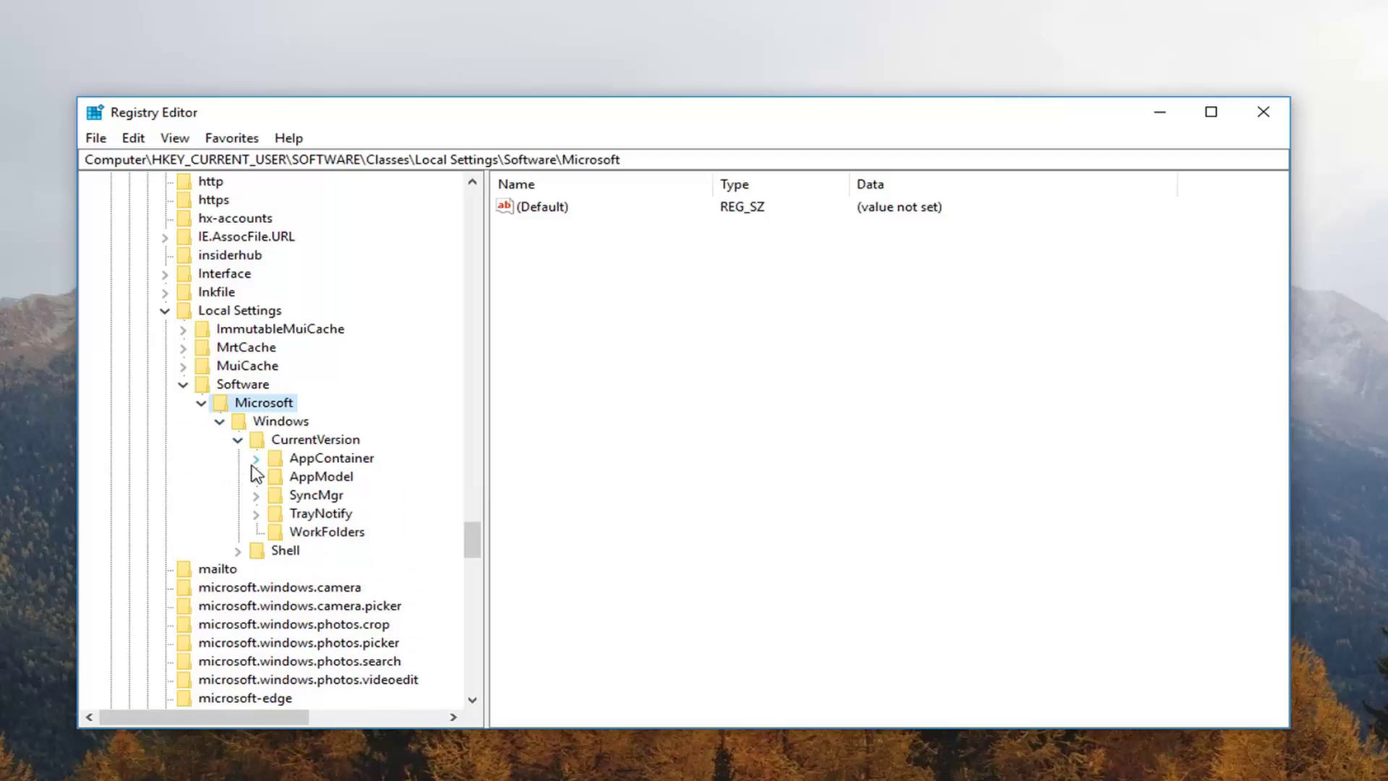
pyautogui.click(256, 459)
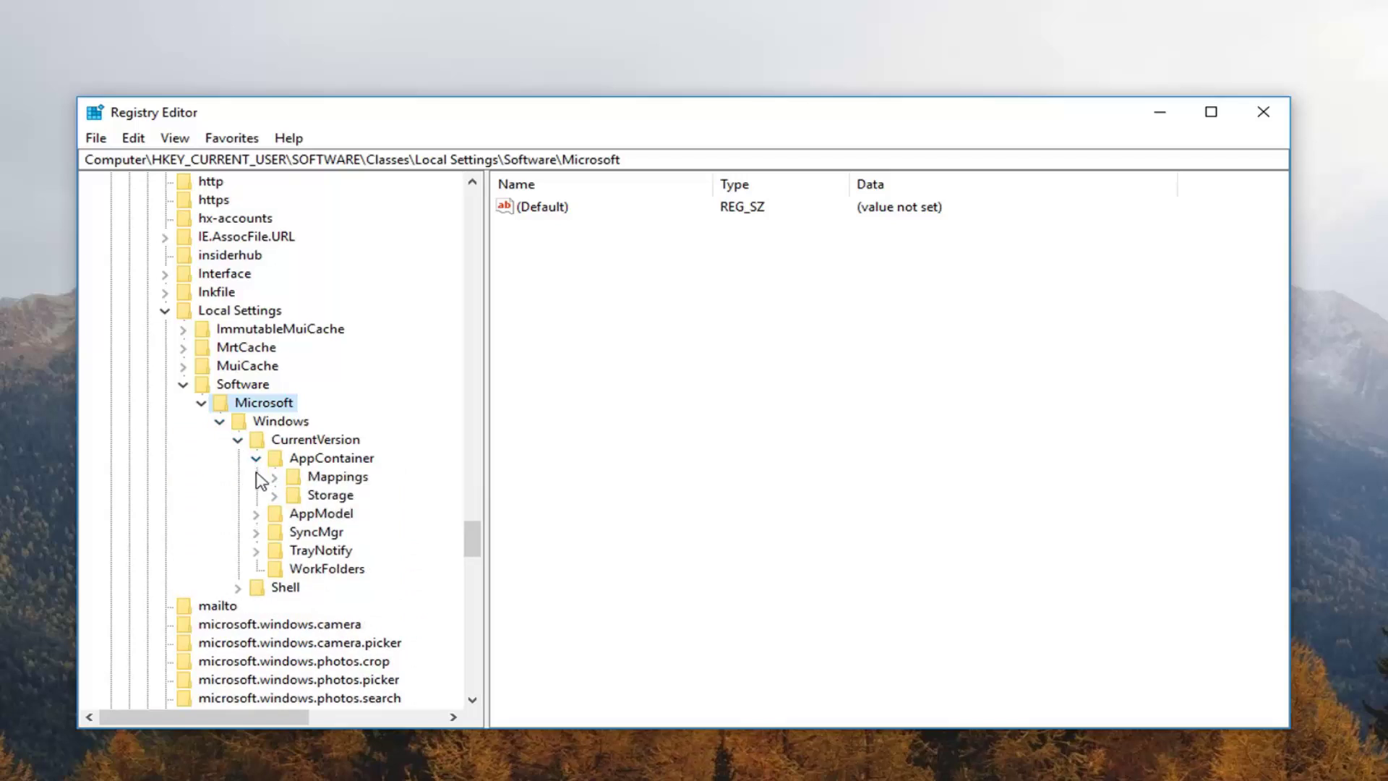
pyautogui.click(275, 496)
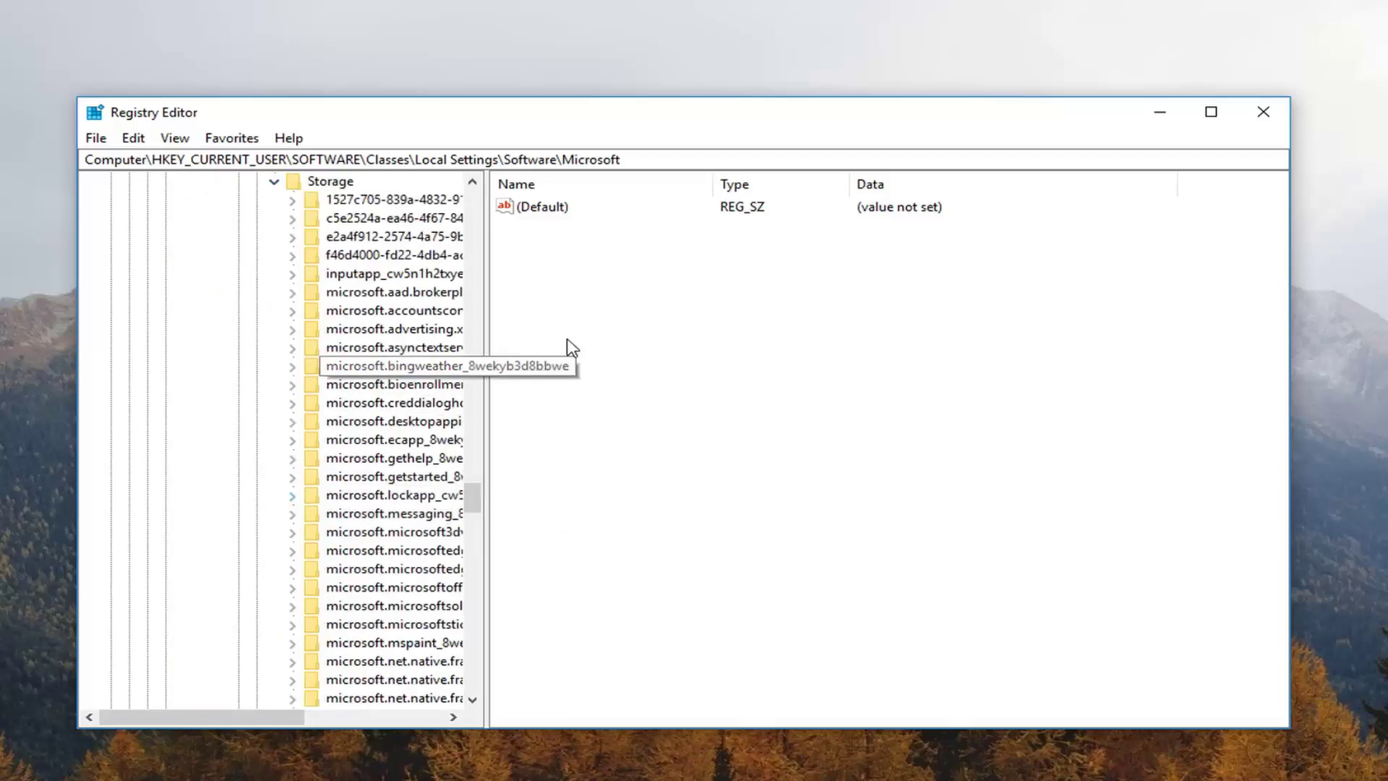
# Widen the key tree pane and scroll through the Storage subkeys
pyautogui.moveTo(485, 347); pyautogui.dragTo(754, 347)
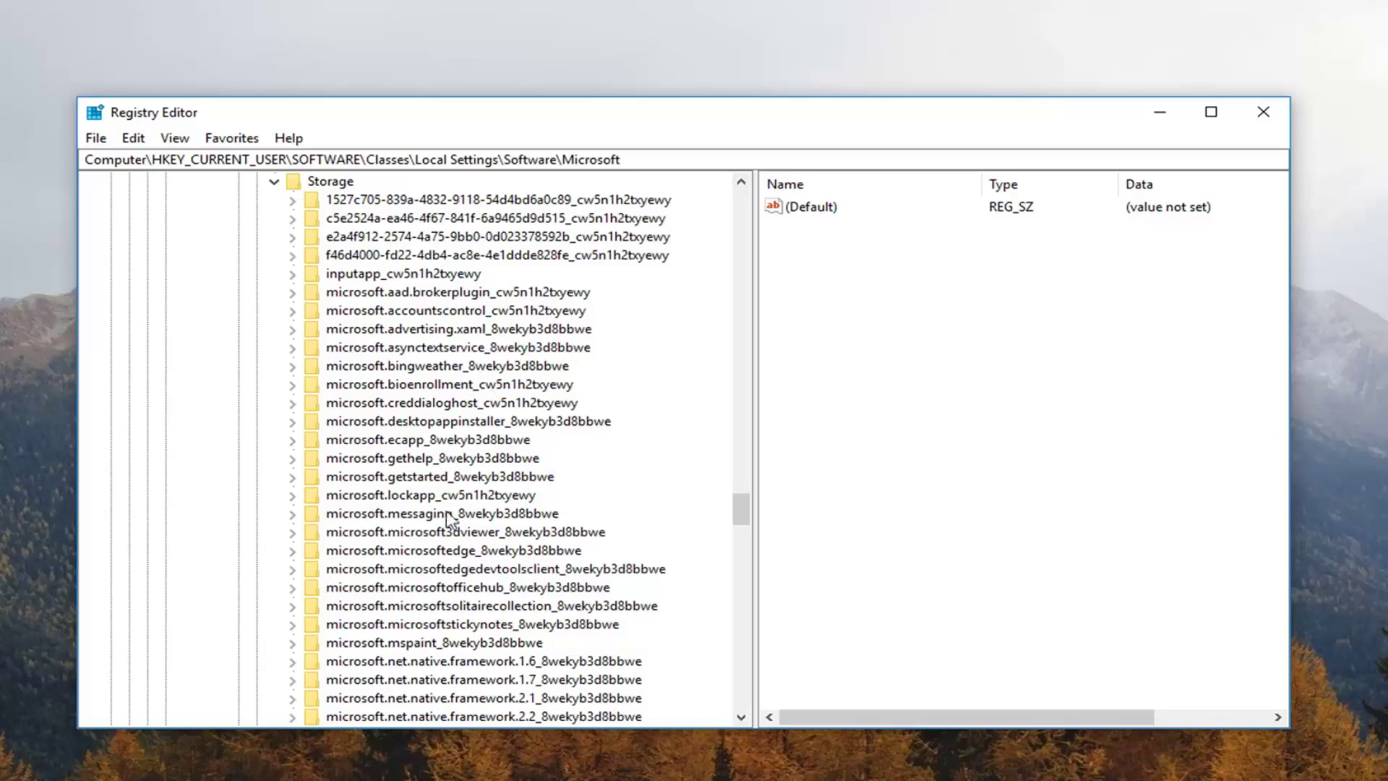
pyautogui.scroll(-8, 434, 550)
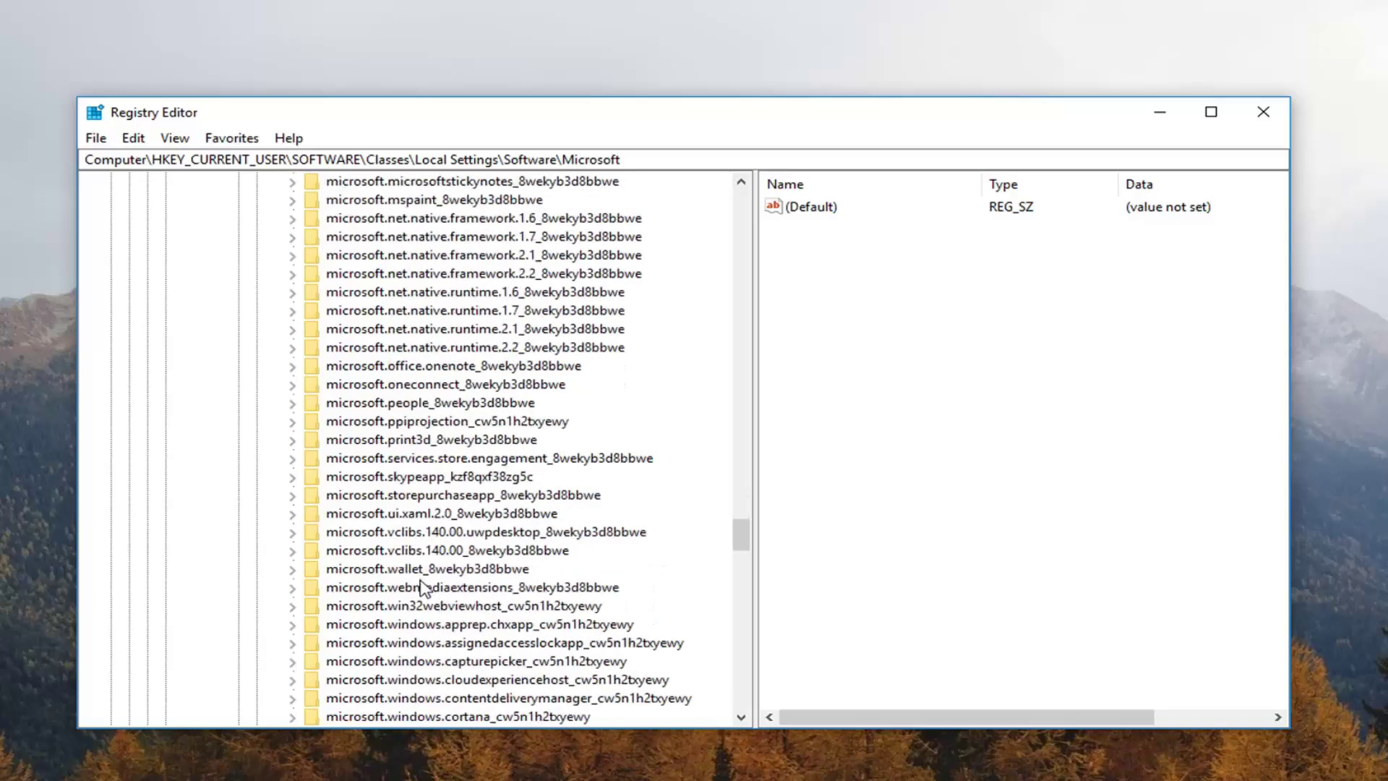
pyautogui.scroll(-8, 423, 588)
pyautogui.scroll(19, 424, 584)
pyautogui.scroll(-7, 424, 584)
pyautogui.scroll(3, 425, 584)
pyautogui.scroll(2, 404, 434)
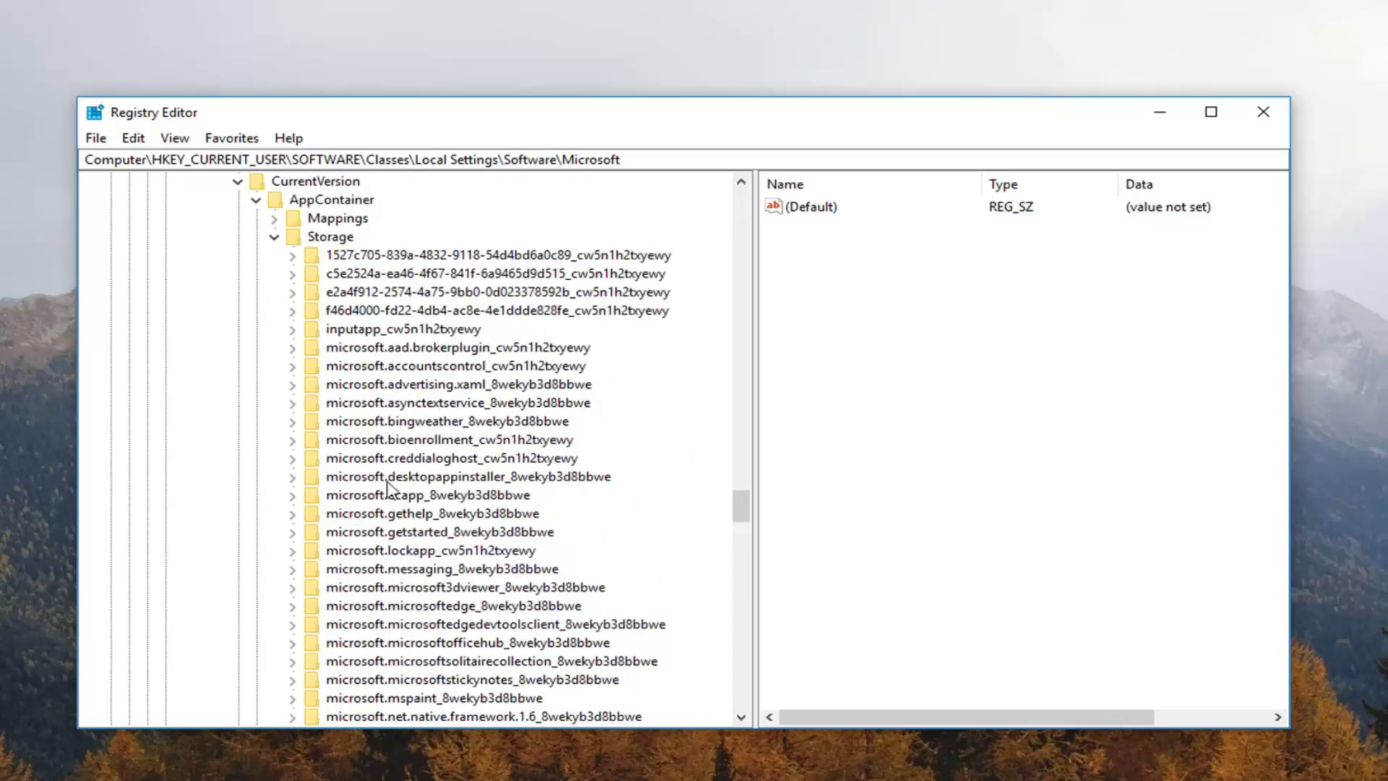
pyautogui.scroll(-1, 401, 551)
# Select microsoft.microsoftedge_8wekyb3d8bbwe to show its four RACProvisionStatus values
pyautogui.click(427, 569)
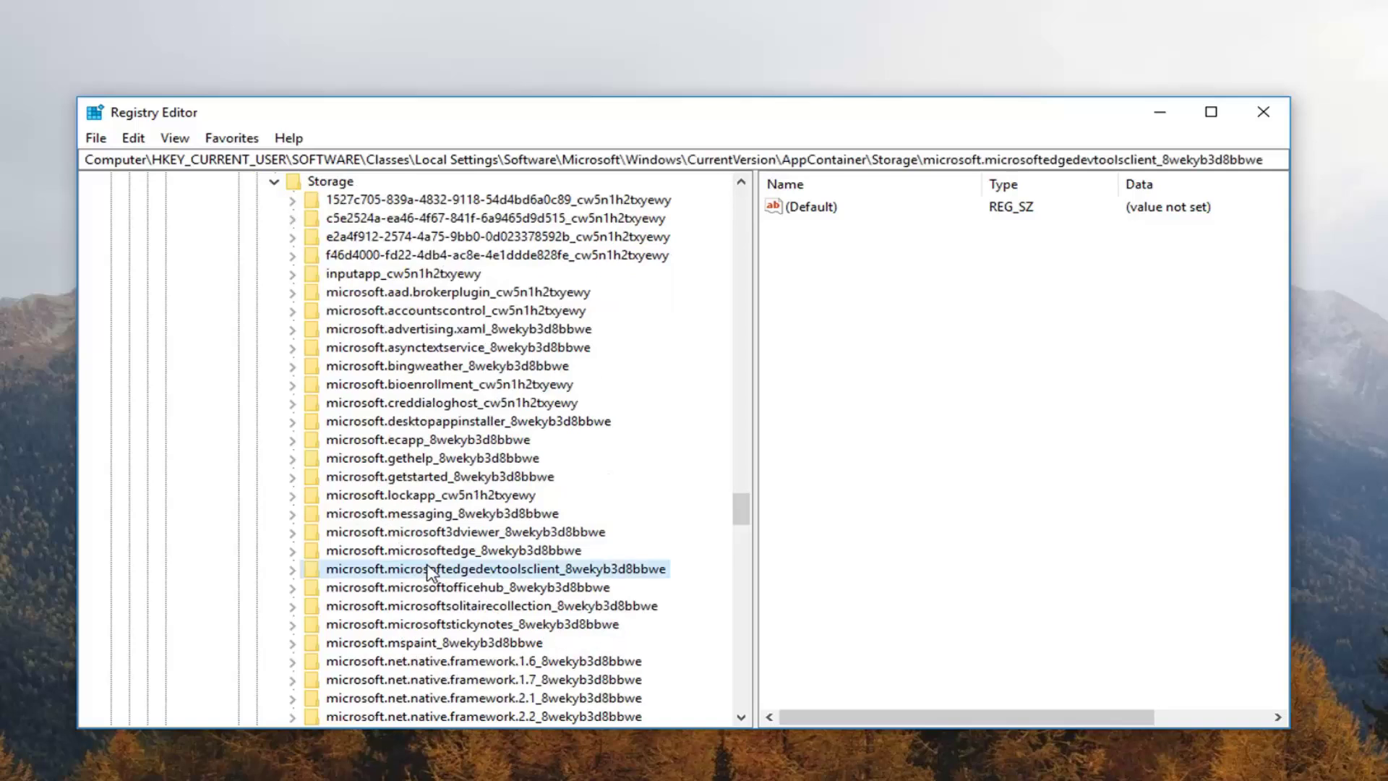
pyautogui.click(425, 550)
pyautogui.scroll(2, 425, 553)
pyautogui.scroll(-1, 390, 528)
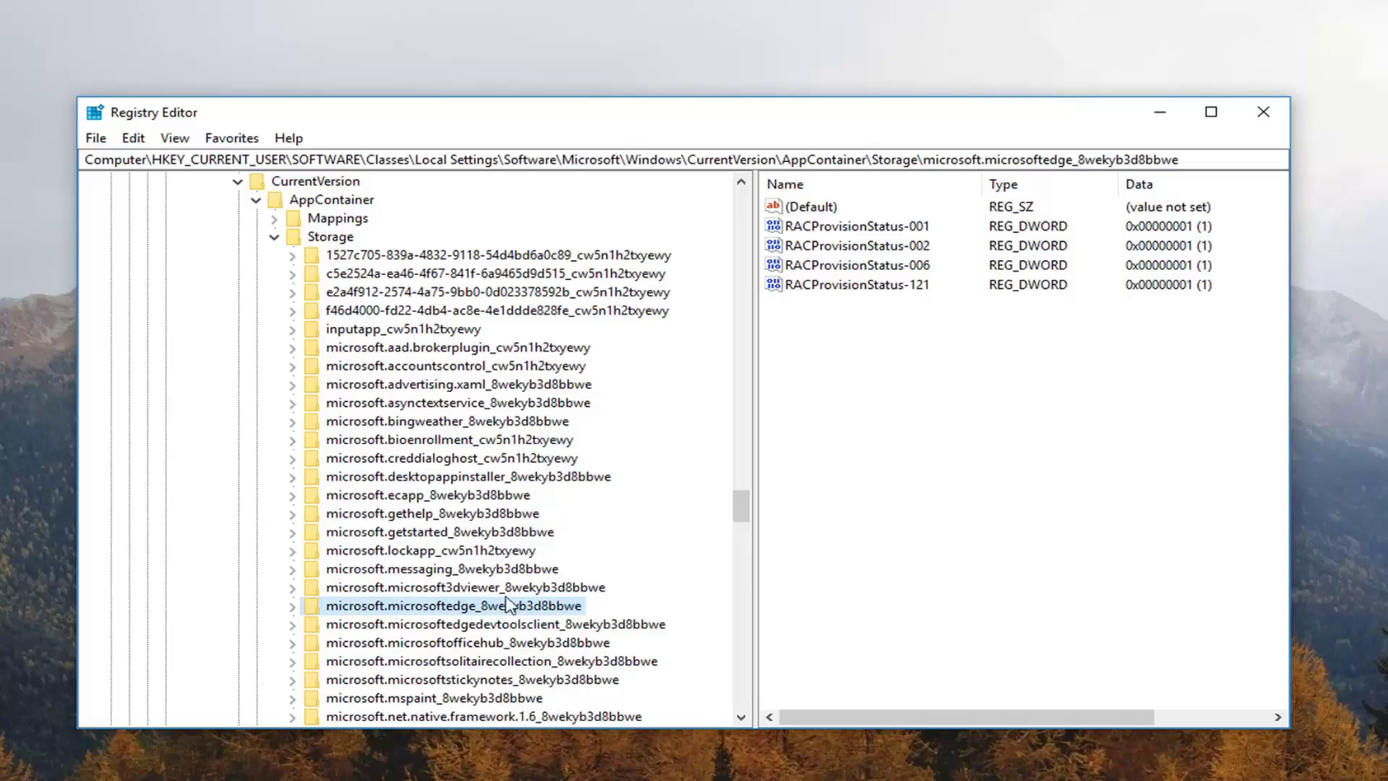
# Expand the Edge package's MicrosoftEdge key, select Main, and enlarge the window
pyautogui.click(293, 608)
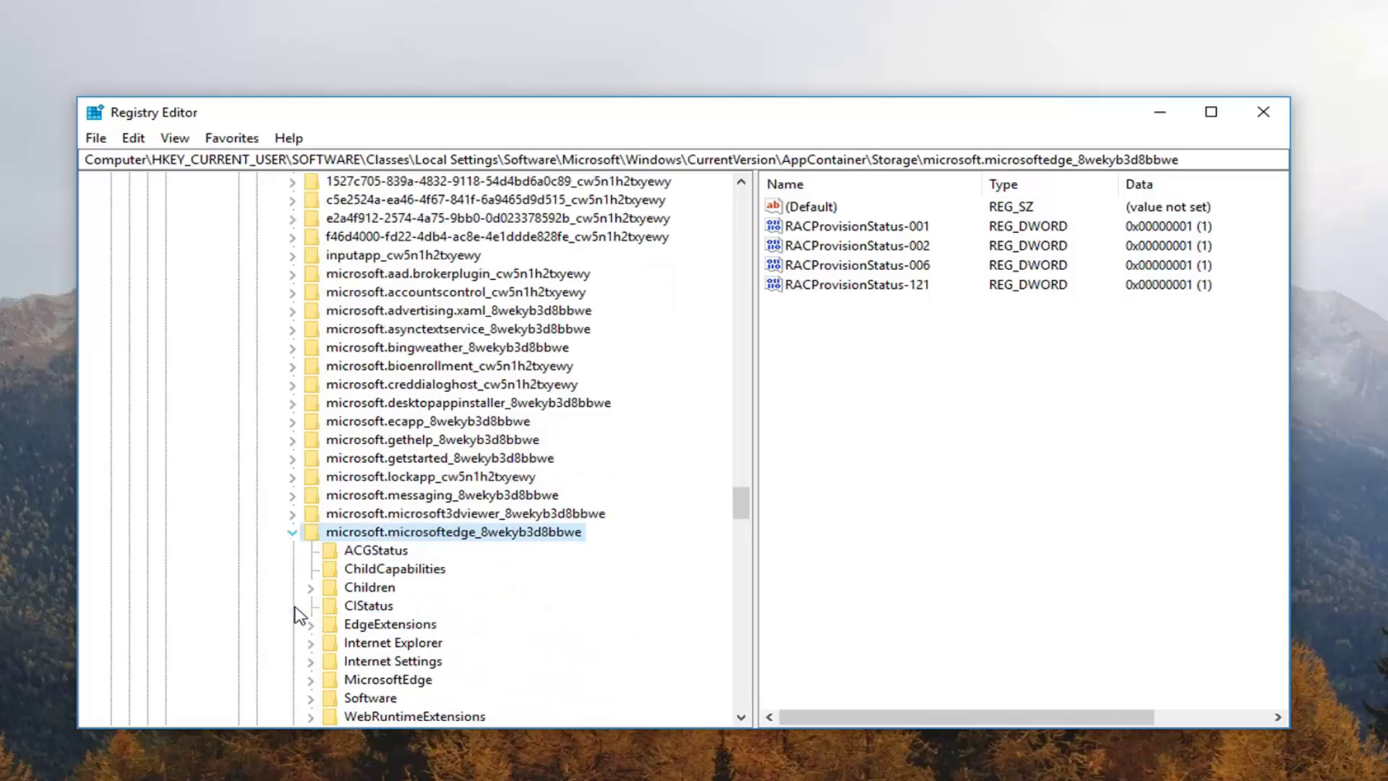
pyautogui.scroll(-2, 361, 604)
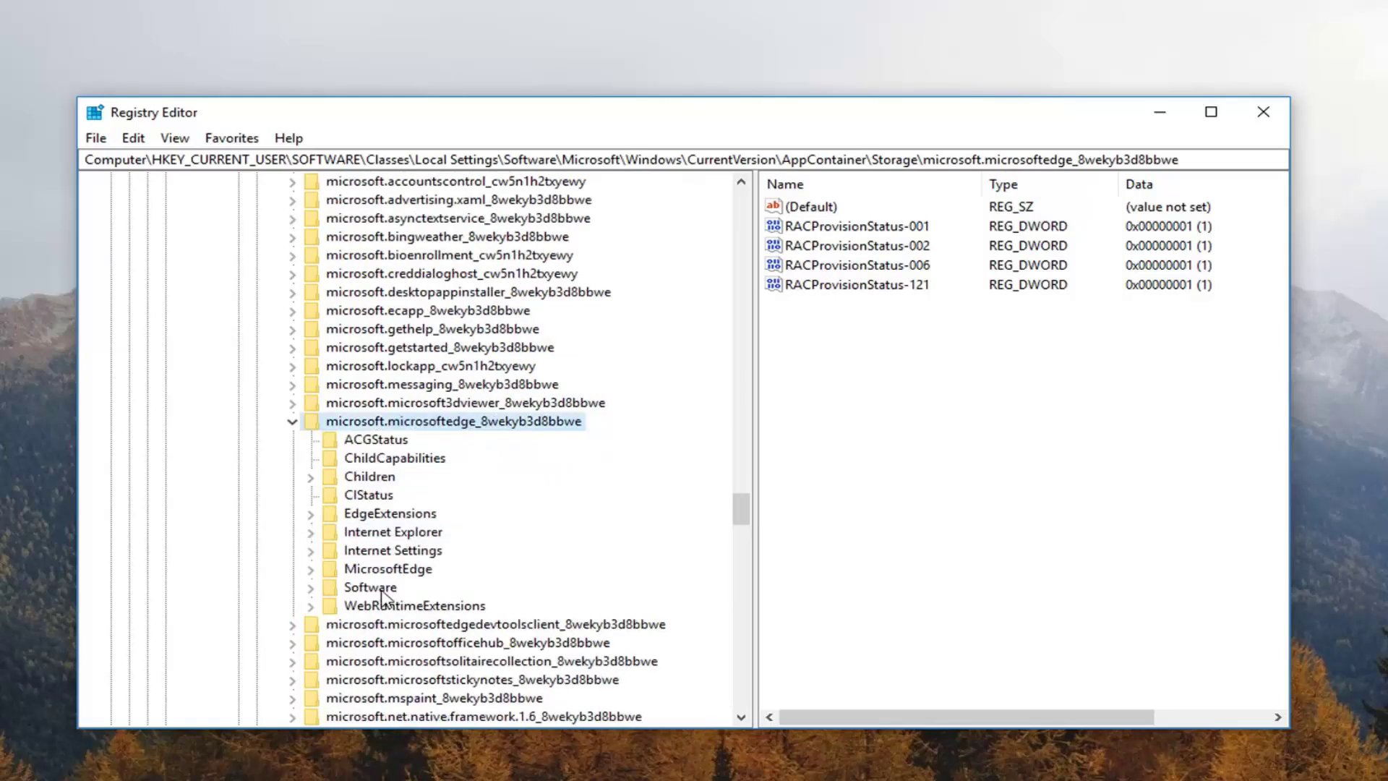
pyautogui.click(347, 573)
pyautogui.click(312, 571)
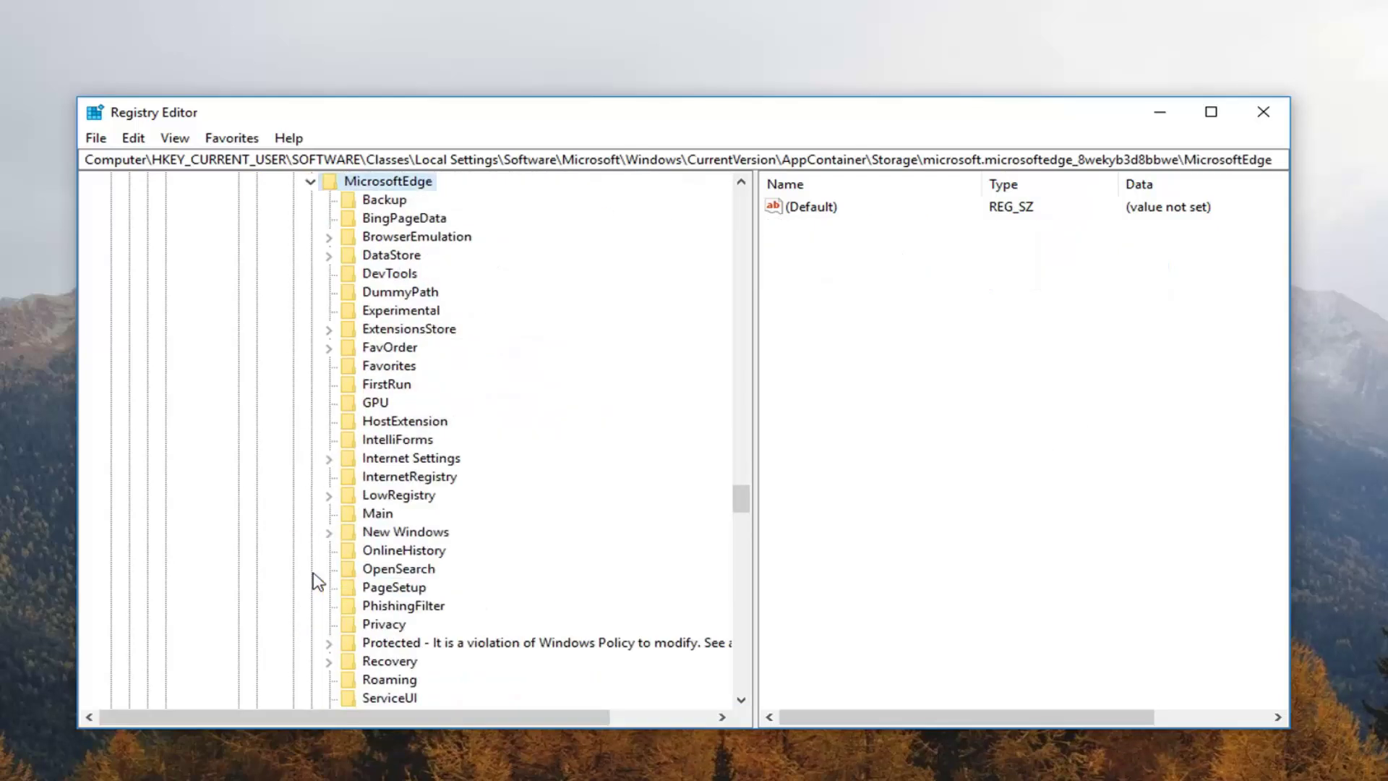
pyautogui.scroll(-5, 376, 560)
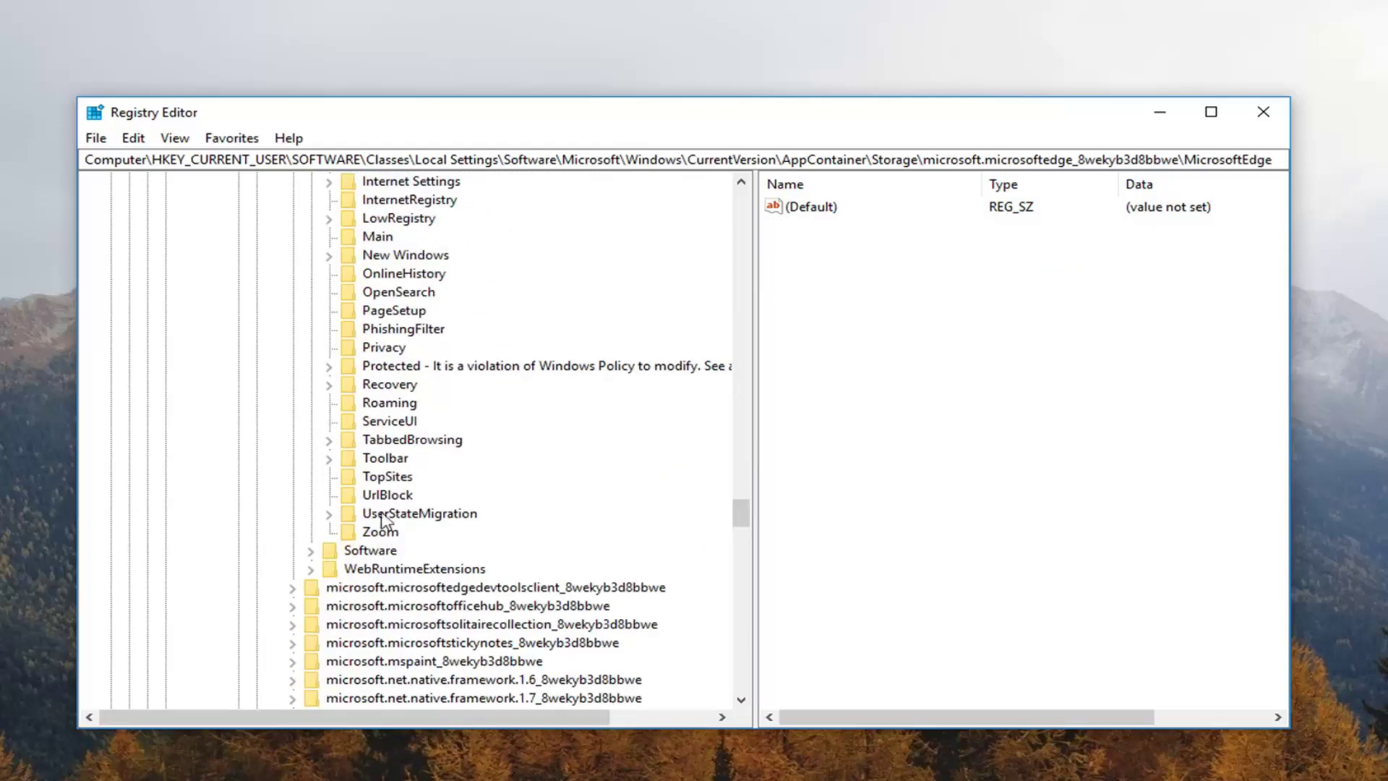
pyautogui.scroll(4, 382, 424)
pyautogui.click(380, 460)
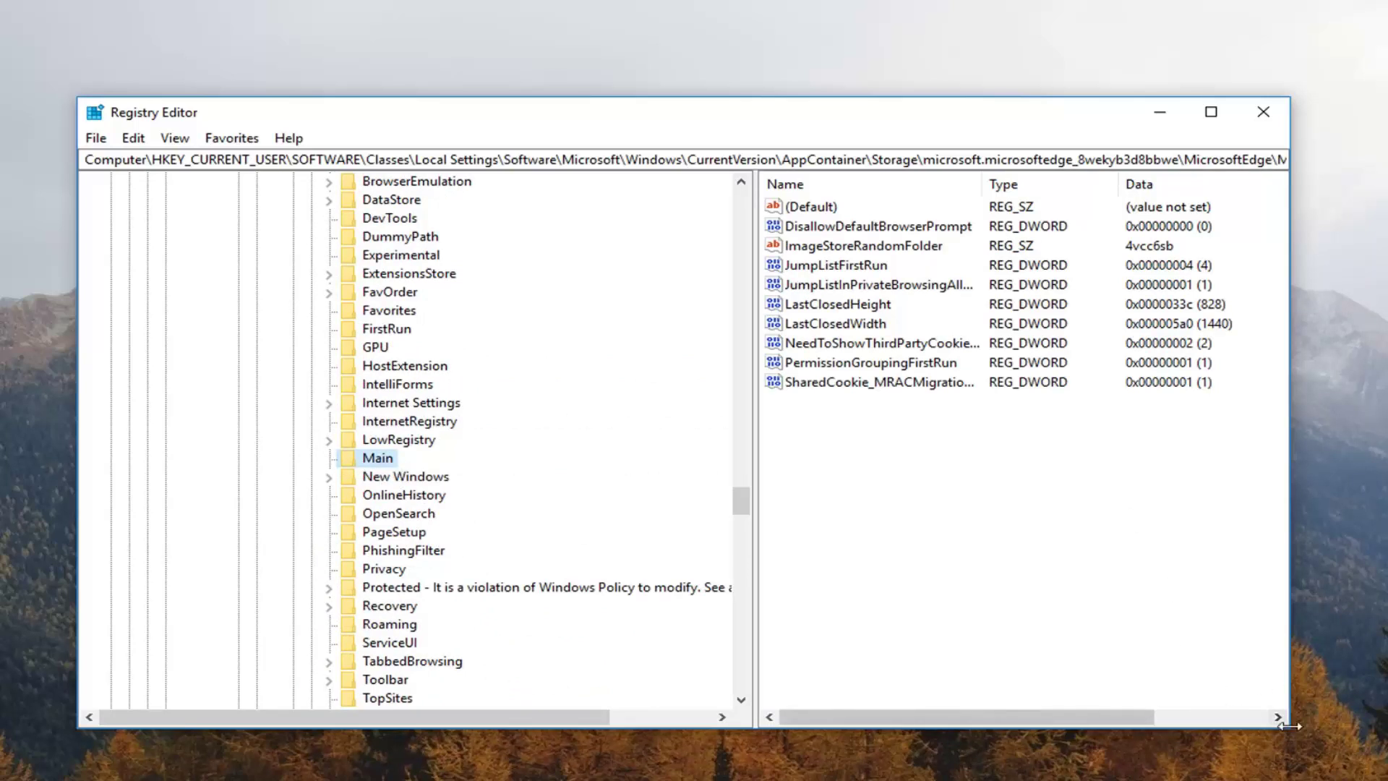
pyautogui.moveTo(1292, 733); pyautogui.dragTo(1384, 777)
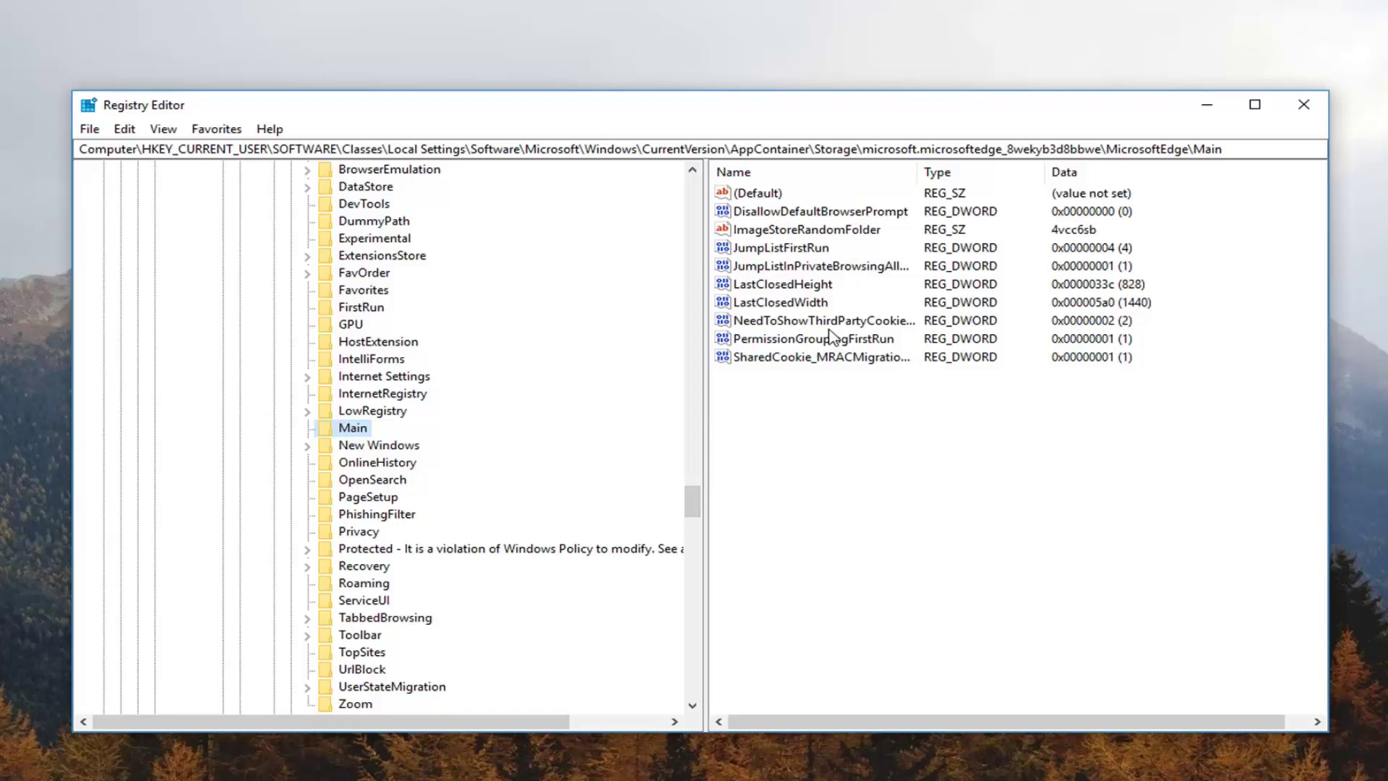
# Add a new DWORD (32-bit) Value to Main and name it AskToCloseAllTabs
pyautogui.rightClick(775, 396)
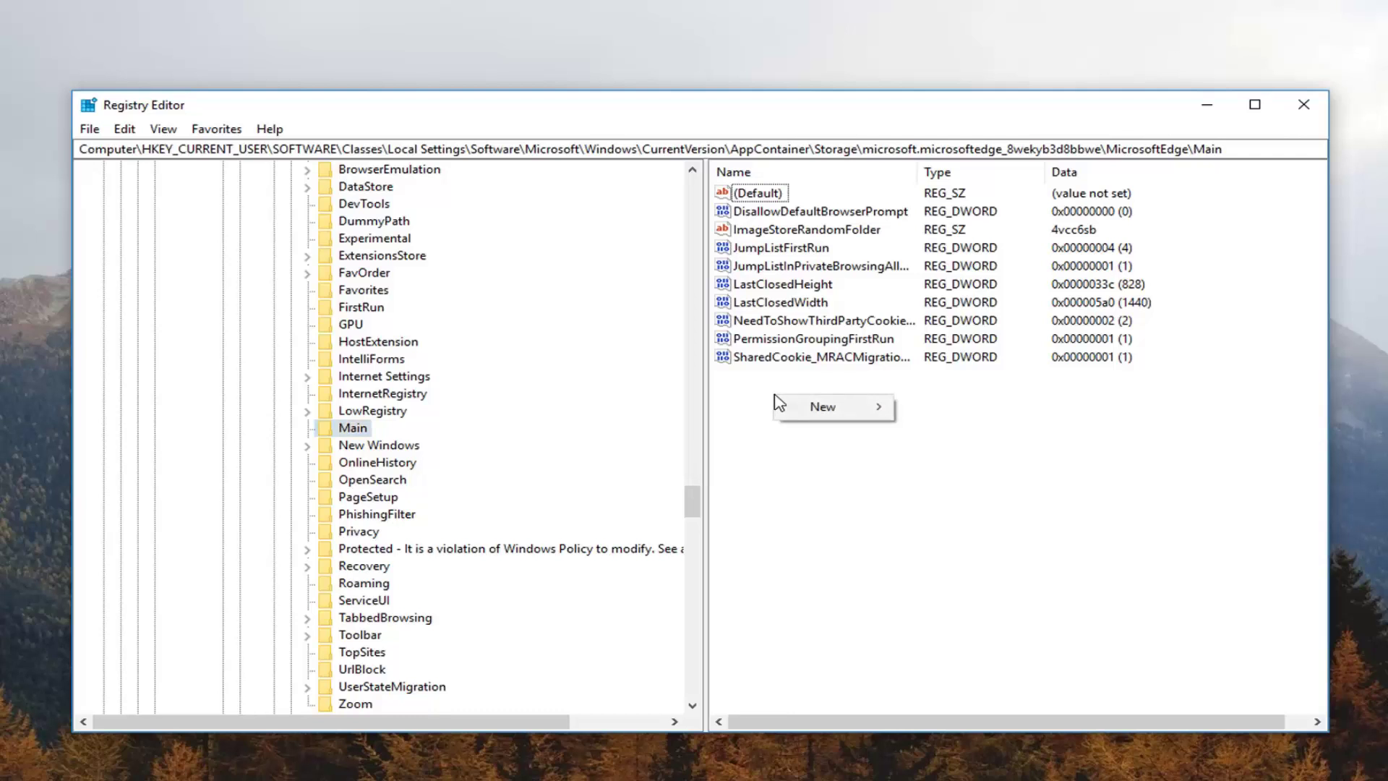
pyautogui.moveTo(821, 406)
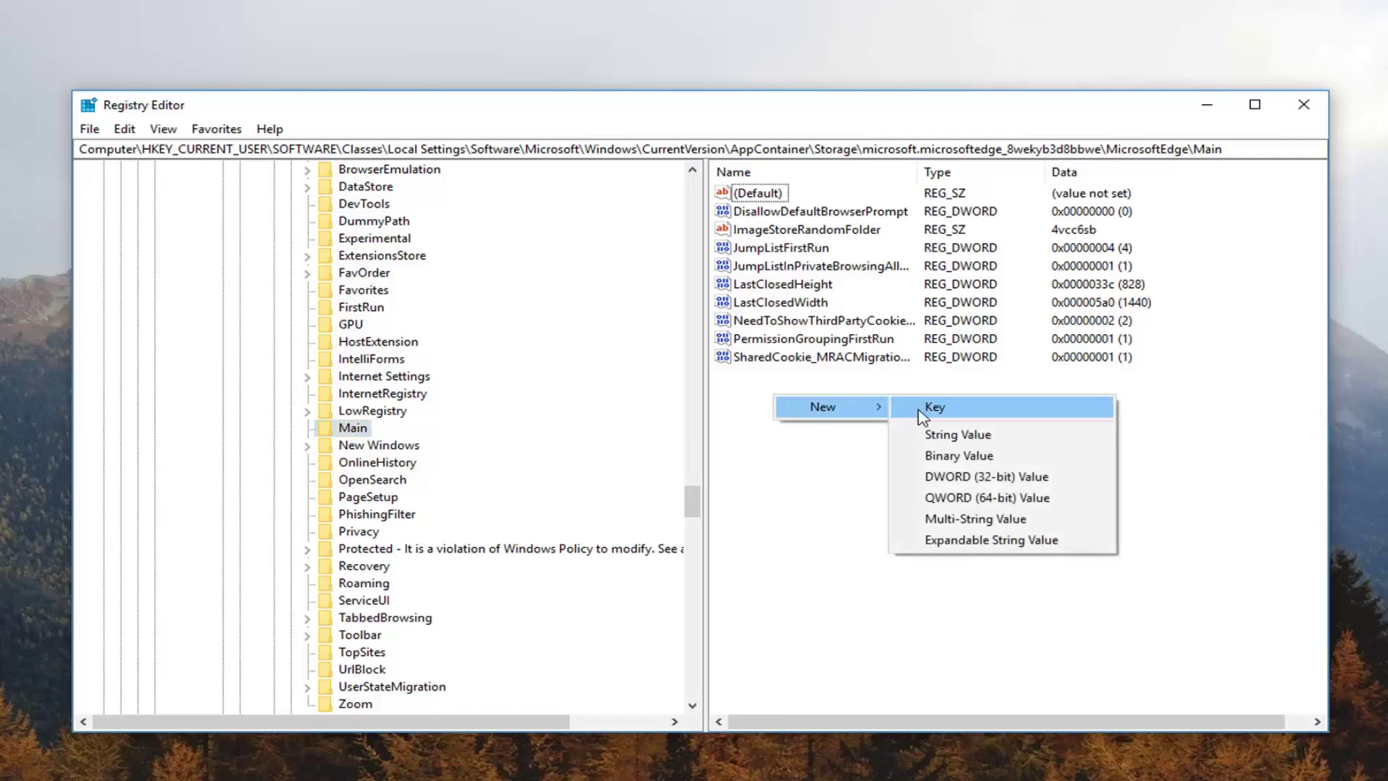
pyautogui.click(1016, 480)
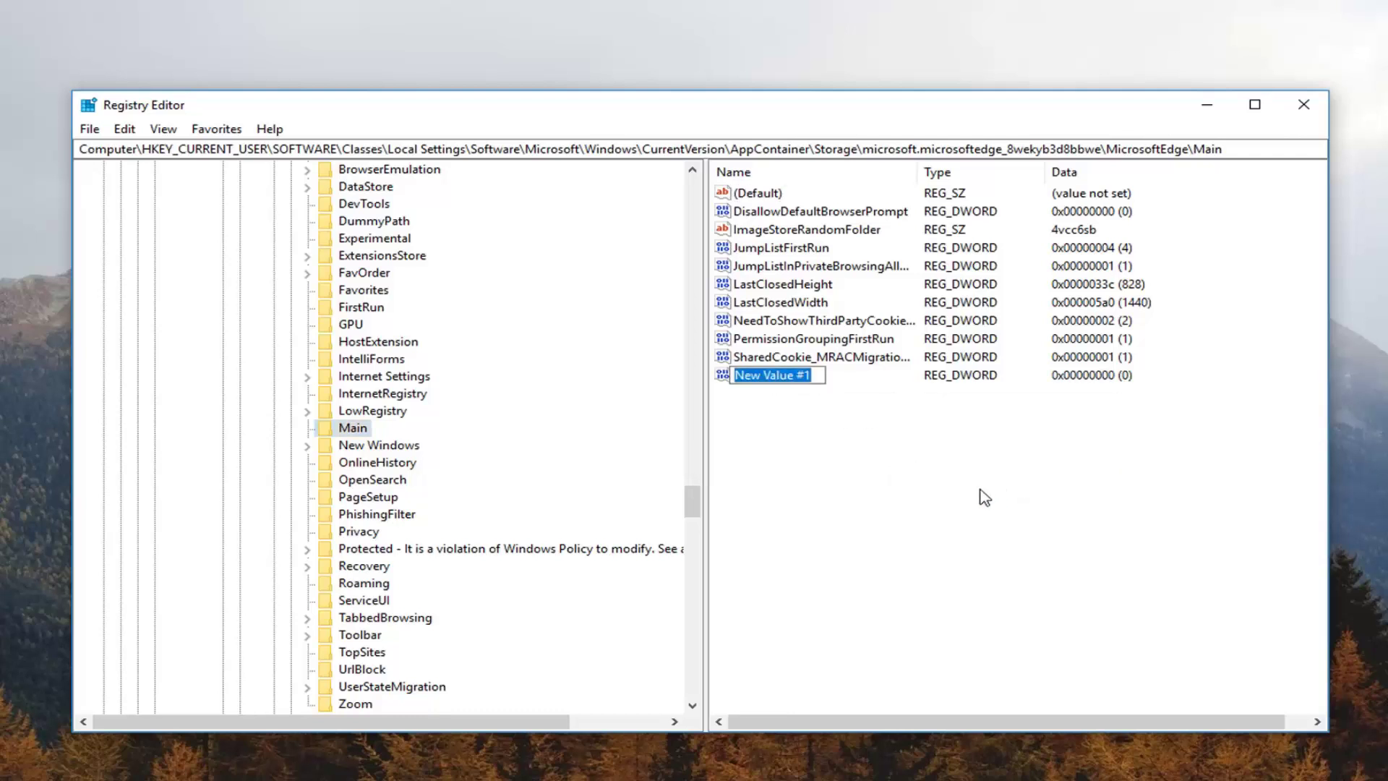
pyautogui.write('Ask')
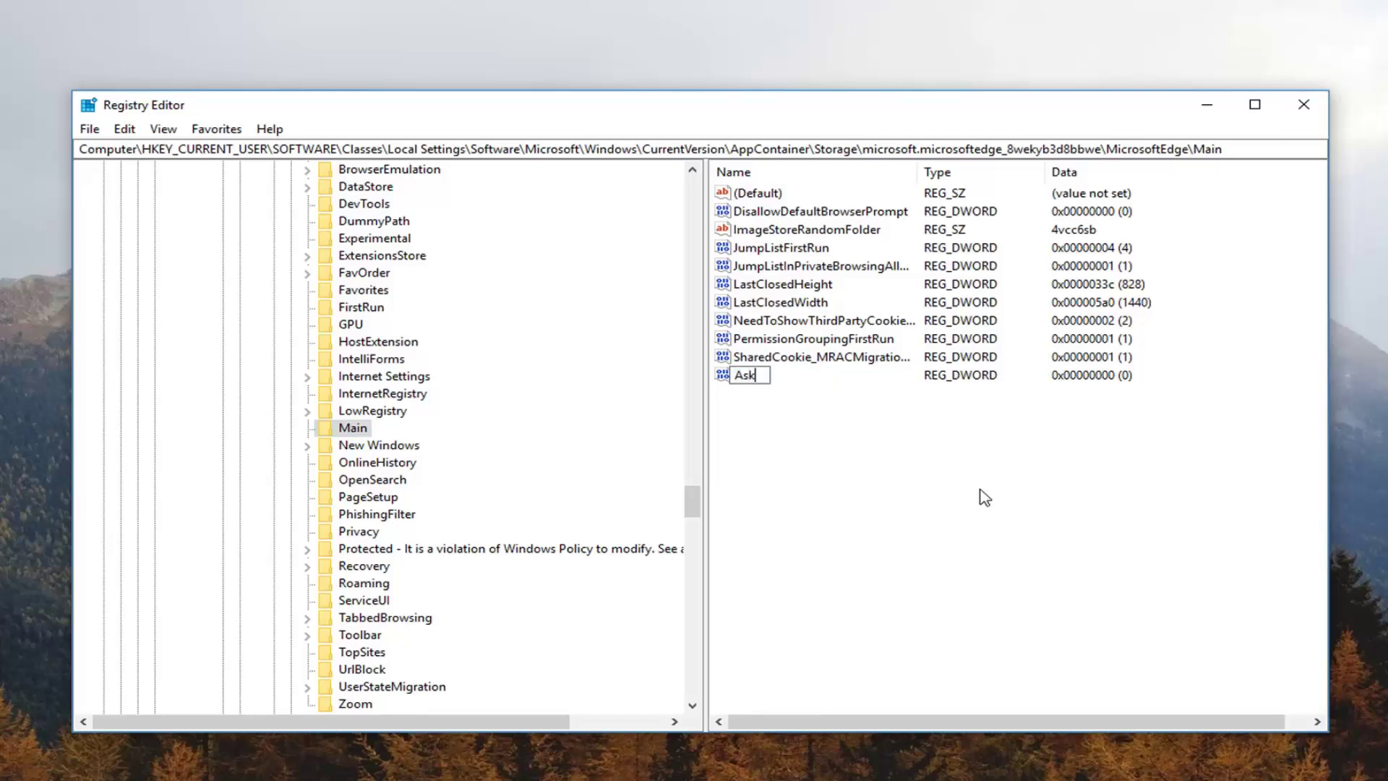
pyautogui.write('ToCloseAllTabs')
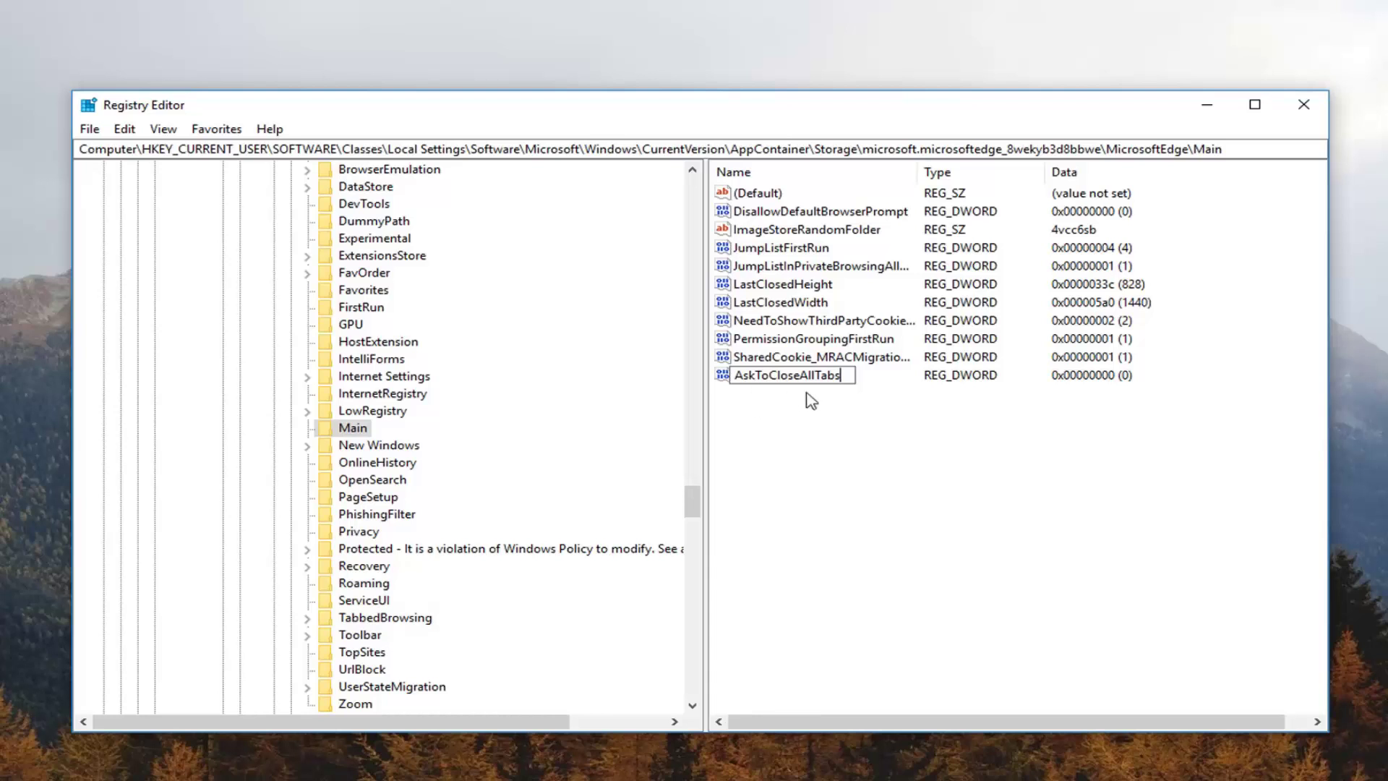
pyautogui.press('Return')
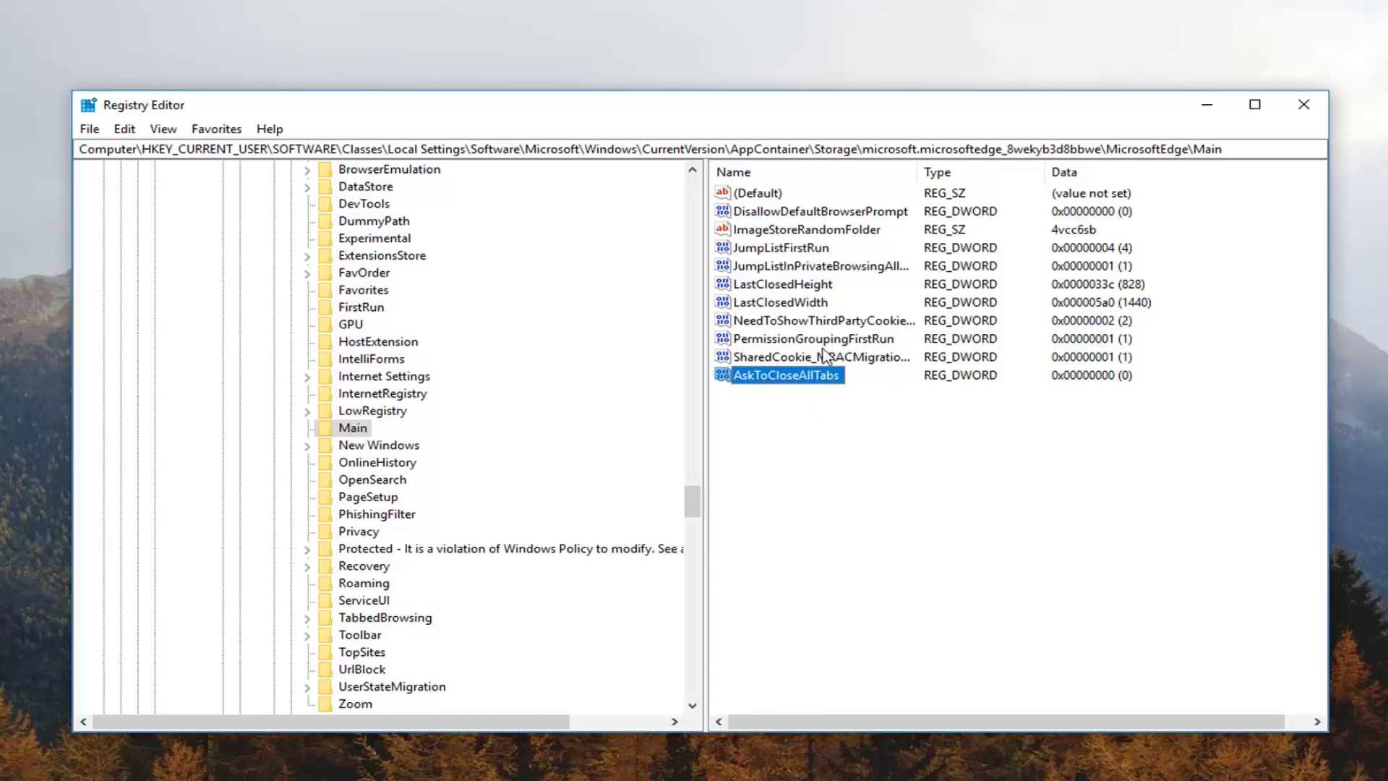
# Modify AskToCloseAllTabs, entering 1 as its value data, and confirm with OK
pyautogui.rightClick(762, 376)
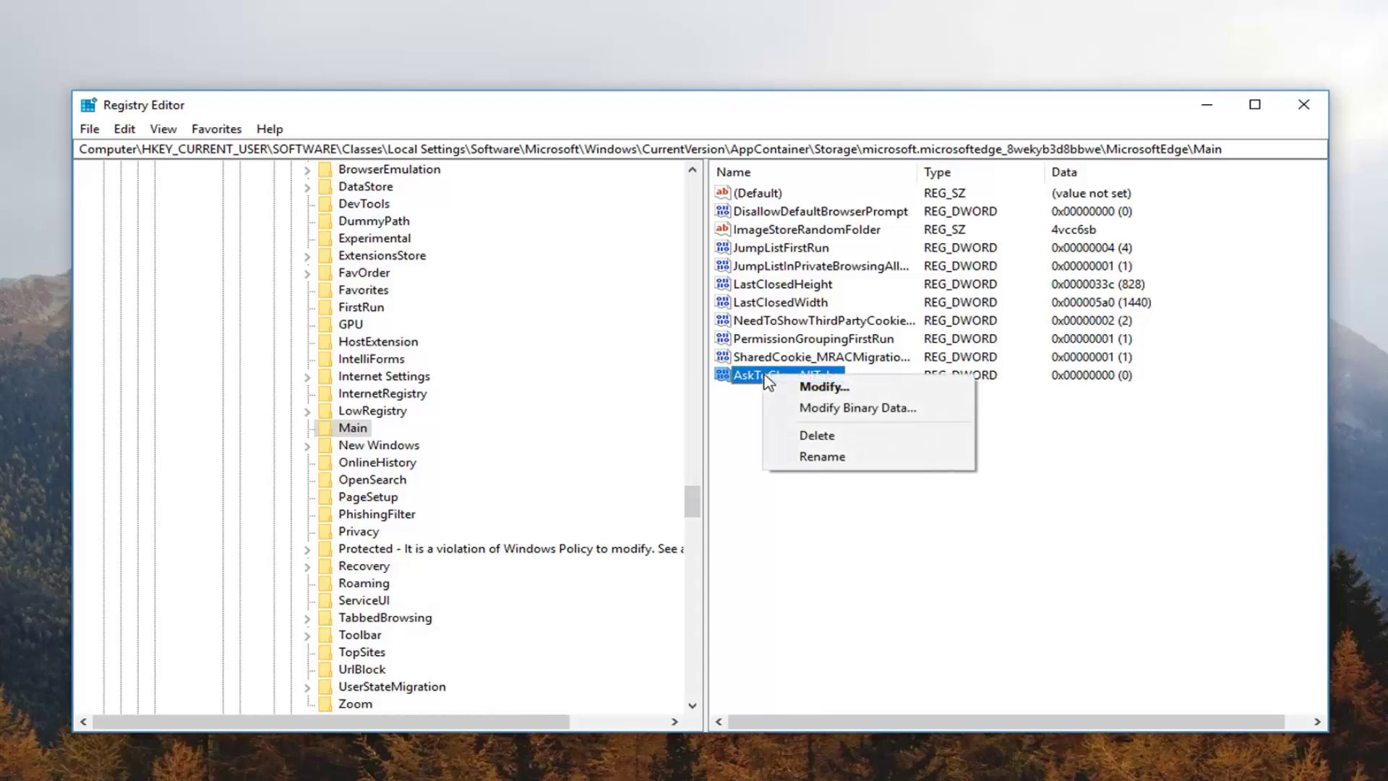
pyautogui.click(824, 387)
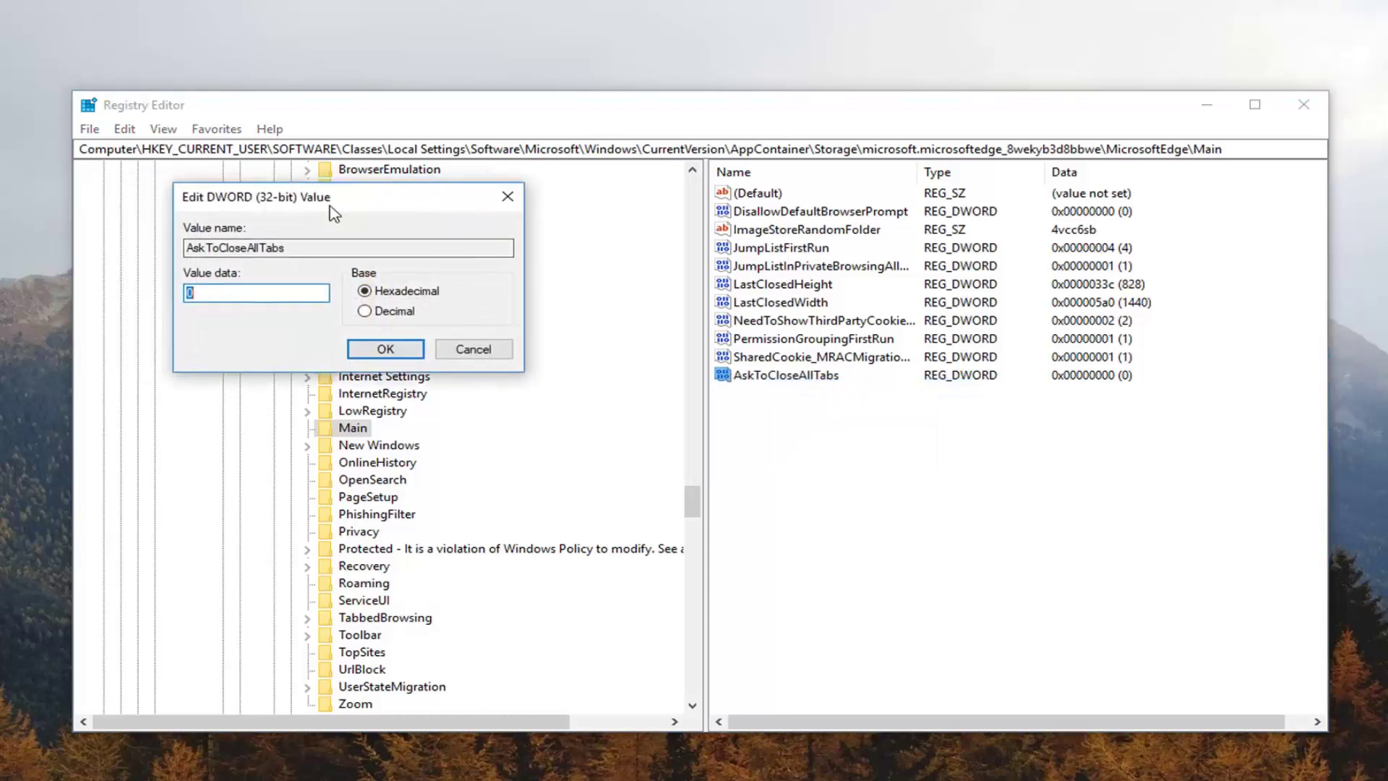
pyautogui.click(681, 399)
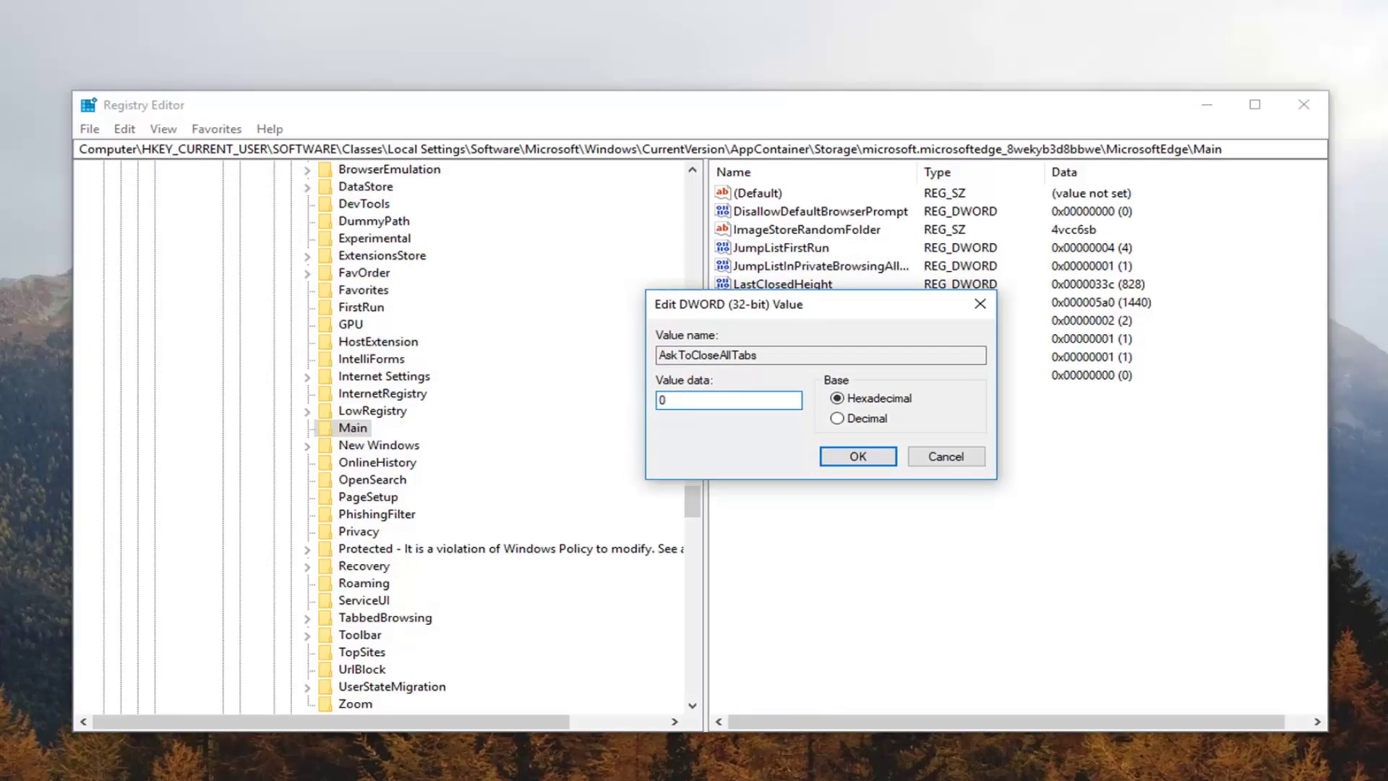
pyautogui.write('1')
pyautogui.click(858, 456)
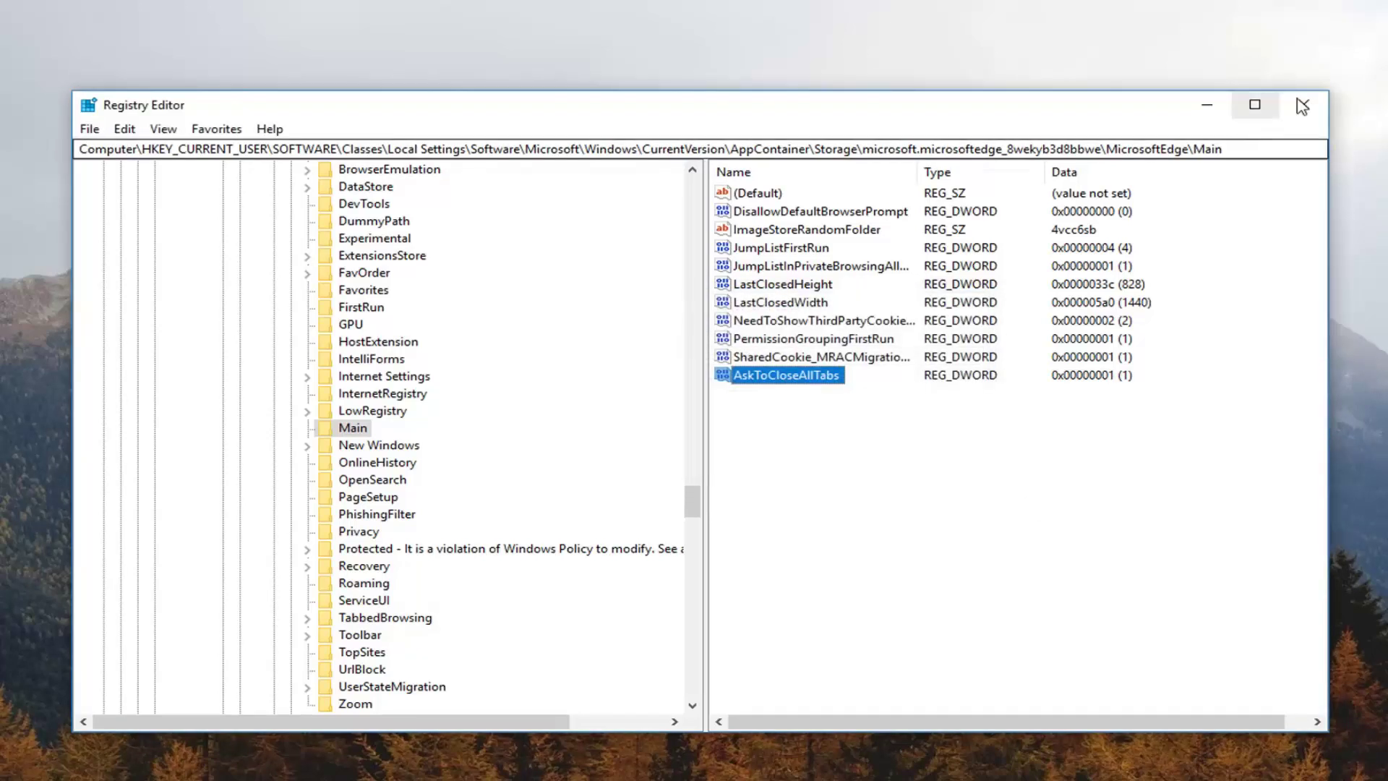